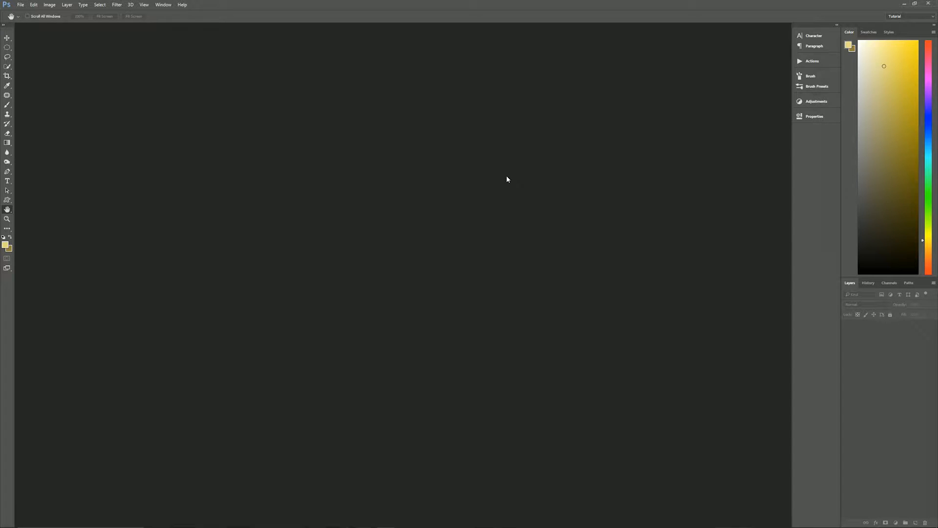
Step: Create a black 3840 × 2160 px, 150 ppi document from the Tutorial 3840 X 2160 preset
{"action": "key", "text": "ctrl+n"}
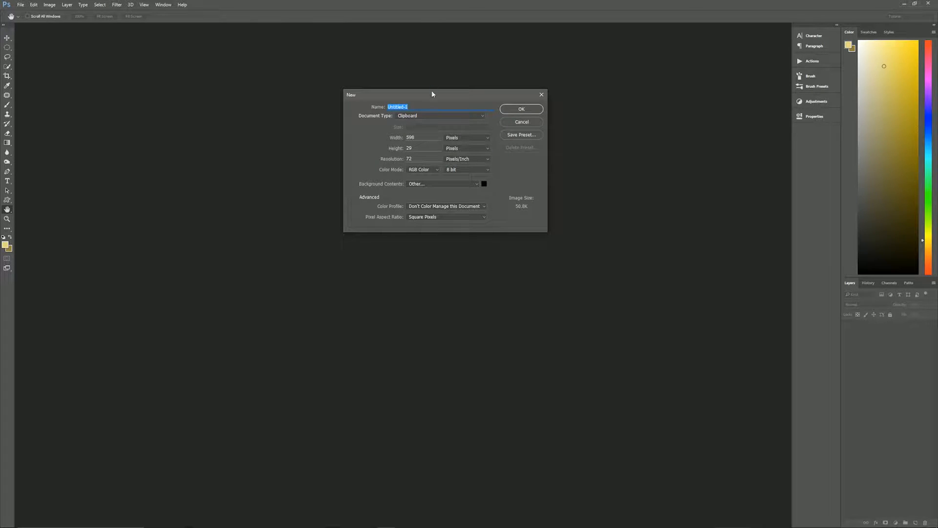
{"action": "left_click_drag", "start_coordinate": [432, 94], "coordinate": [418, 142]}
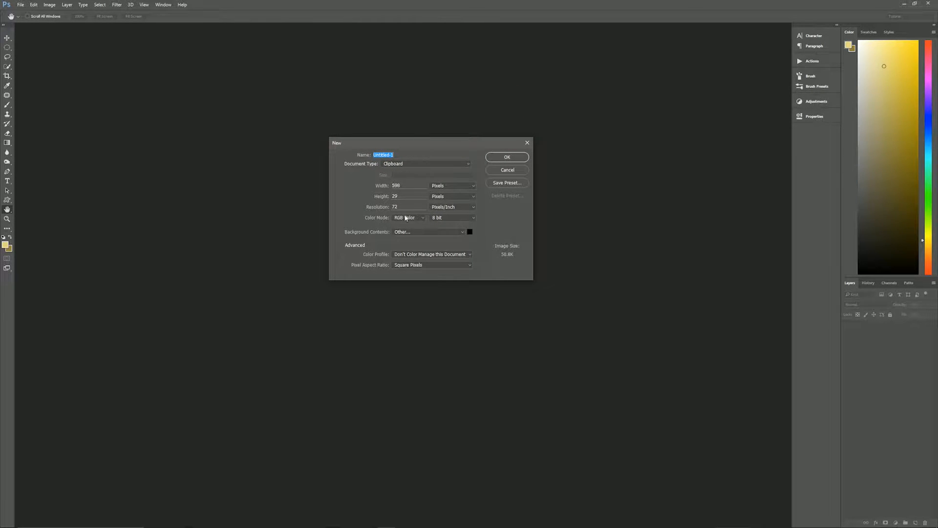
{"action": "left_click", "coordinate": [403, 165]}
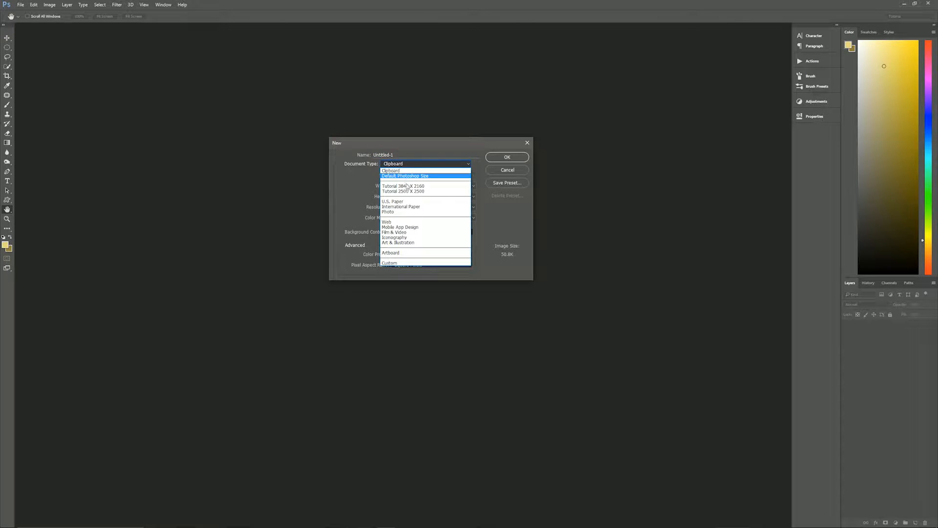
{"action": "left_click", "coordinate": [407, 185]}
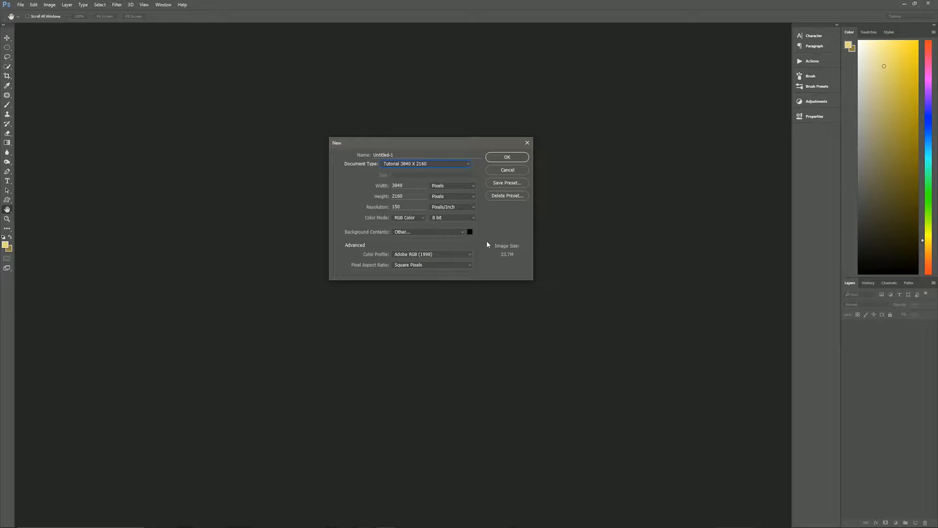
{"action": "left_click", "coordinate": [506, 156]}
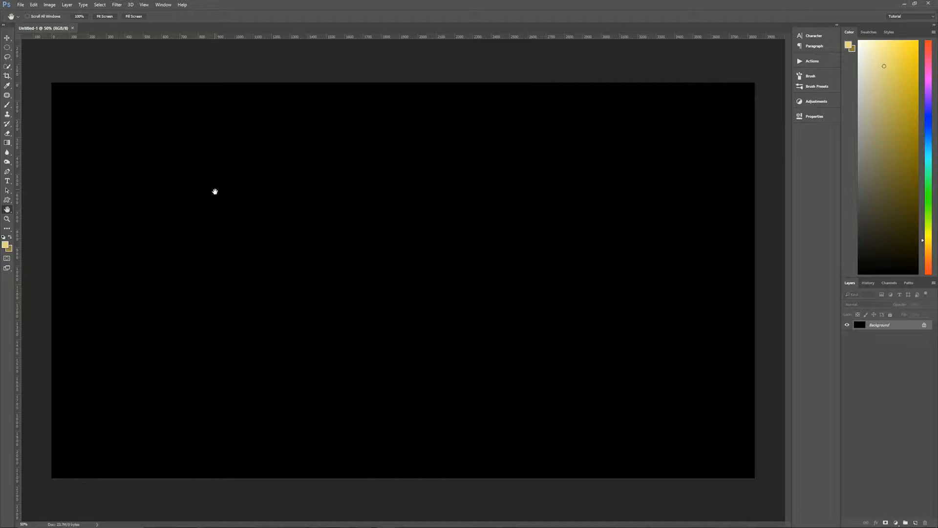
Step: Set the foreground to pale gold #e4d581 and the background to darker gold #957e3f
{"action": "left_click", "coordinate": [5, 245]}
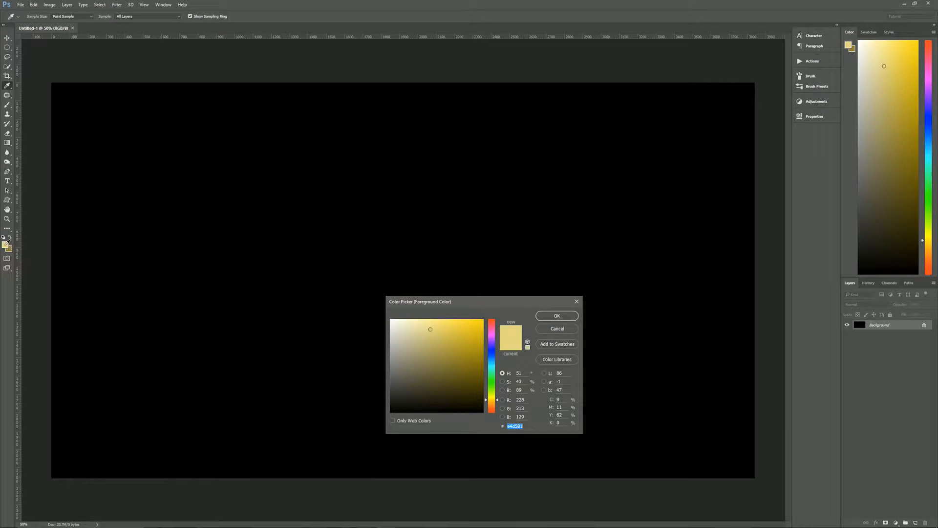
{"action": "left_click_drag", "start_coordinate": [482, 300], "coordinate": [397, 91]}
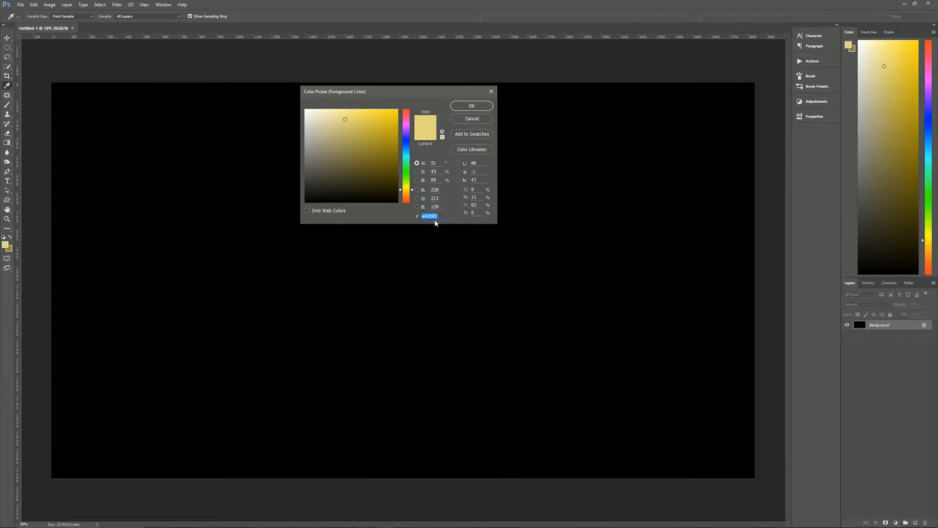
{"action": "left_click", "coordinate": [472, 106]}
{"action": "key", "text": "h"}
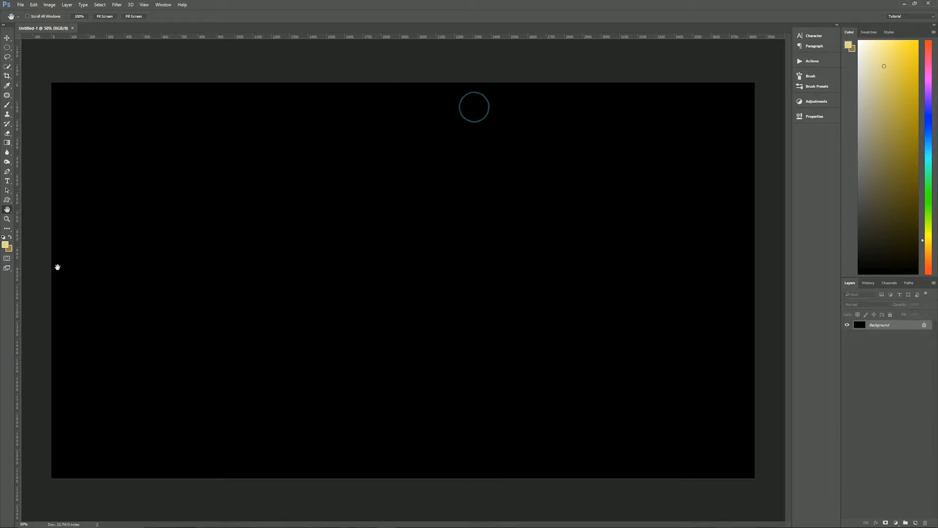
{"action": "left_click", "coordinate": [8, 250]}
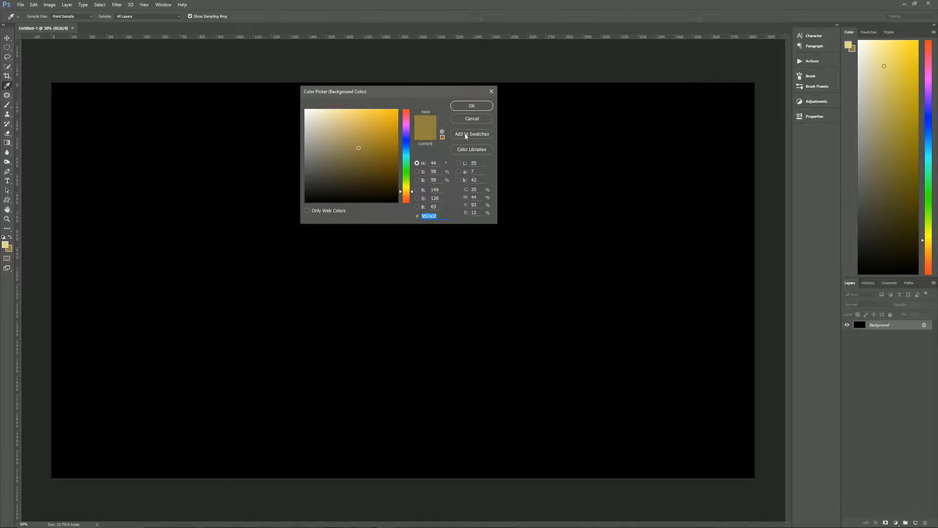
{"action": "left_click", "coordinate": [471, 106]}
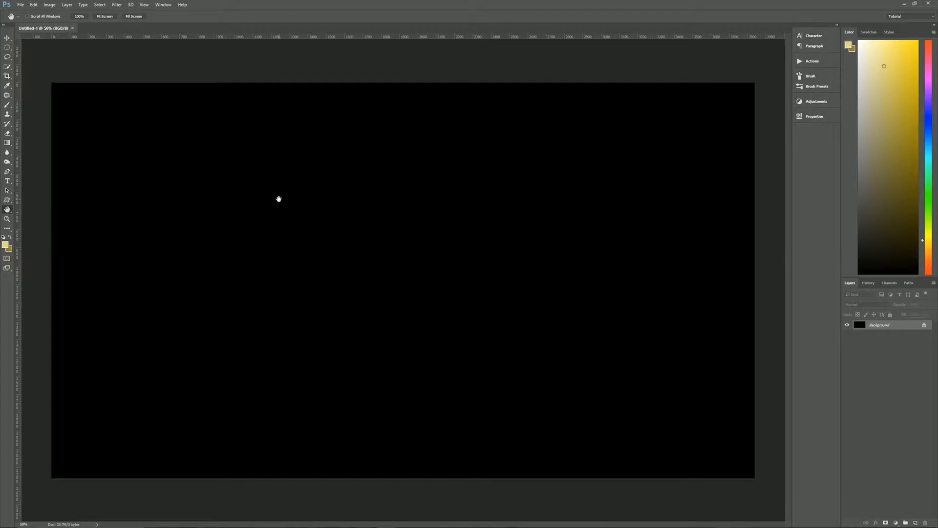
Step: Unlock the Background into Layer 0 and fill it with Filter > Render > Clouds
{"action": "left_click", "coordinate": [924, 326]}
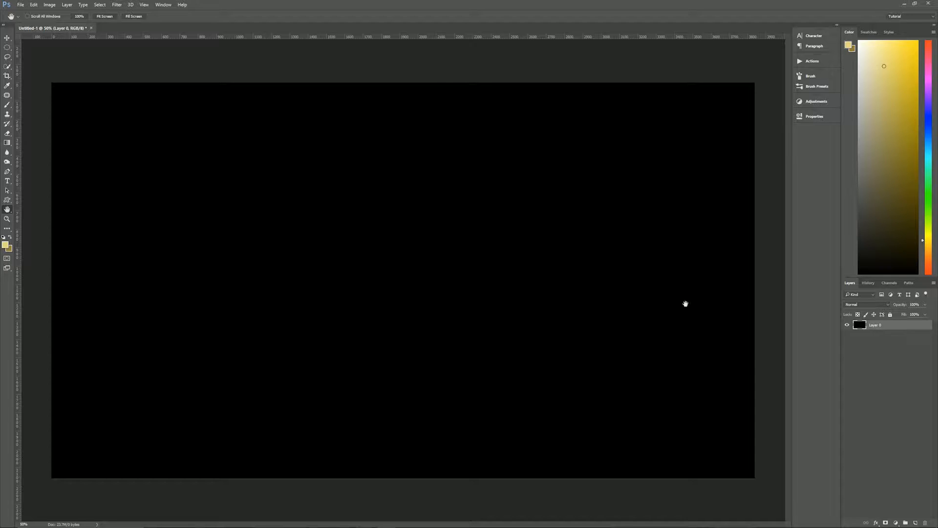
{"action": "left_click", "coordinate": [119, 6]}
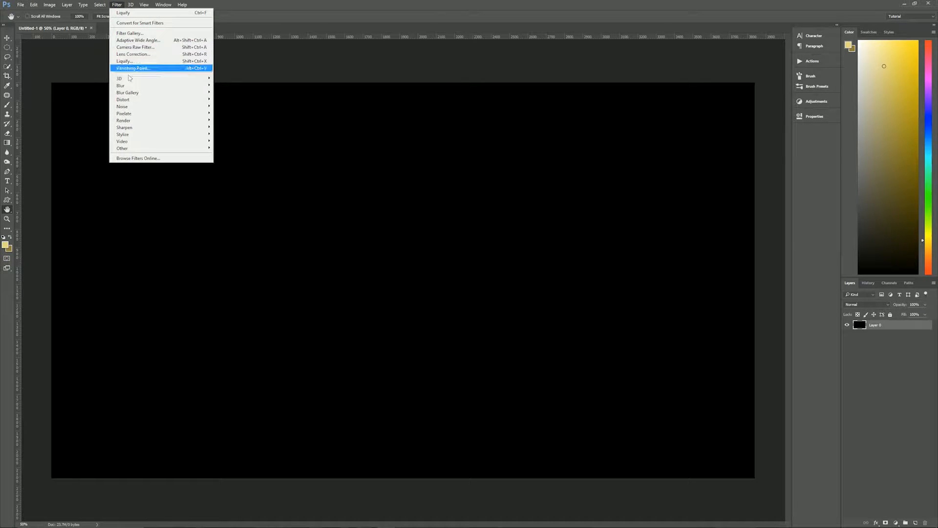
{"action": "mouse_move", "coordinate": [134, 123]}
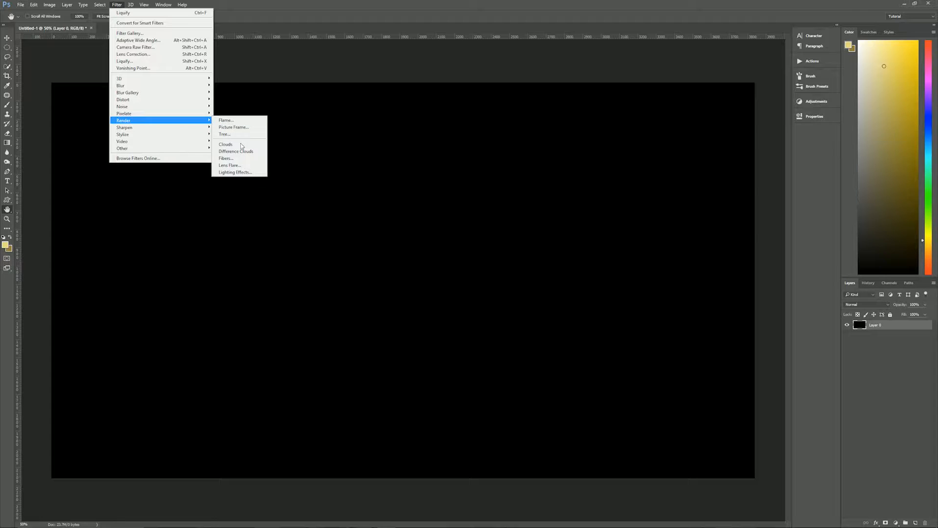
{"action": "left_click", "coordinate": [239, 144]}
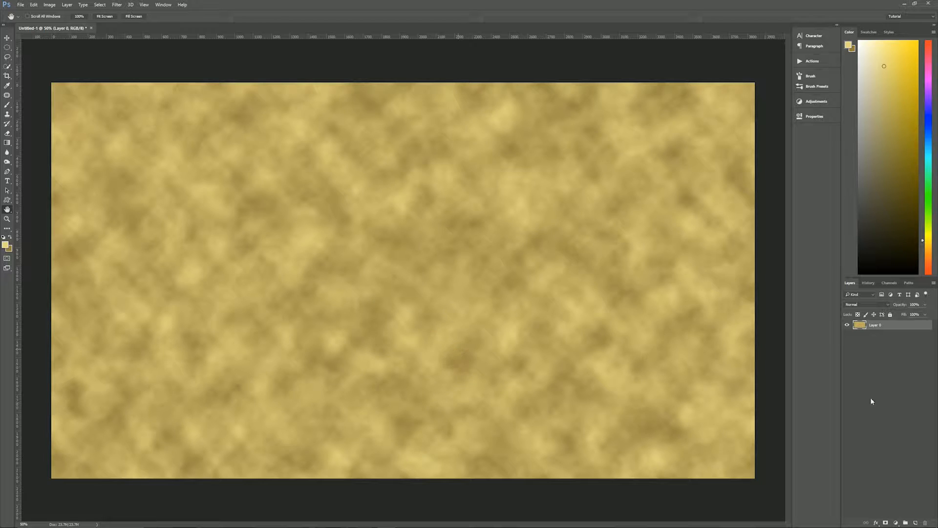
Step: Add Layer 1 and render a randomized Fibers texture at Variance 25, Strength 10
{"action": "left_click", "coordinate": [870, 346]}
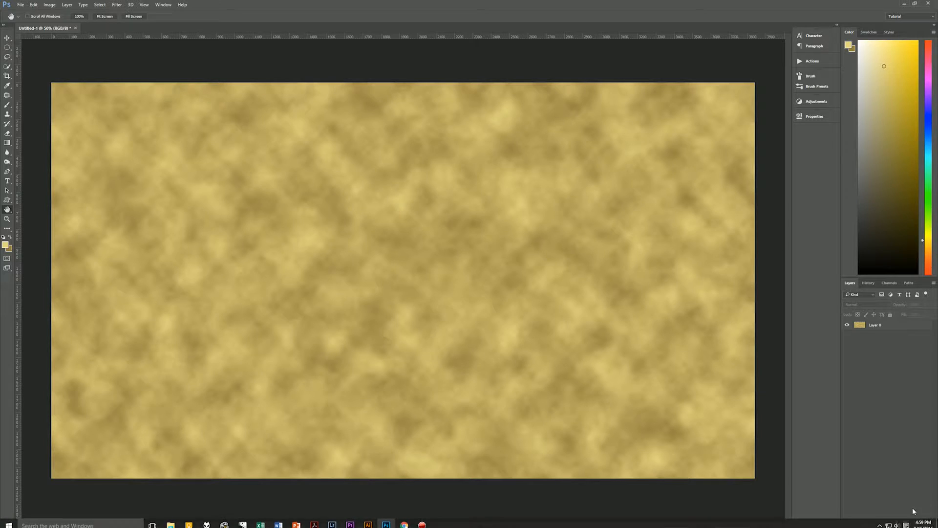
{"action": "left_click", "coordinate": [916, 522]}
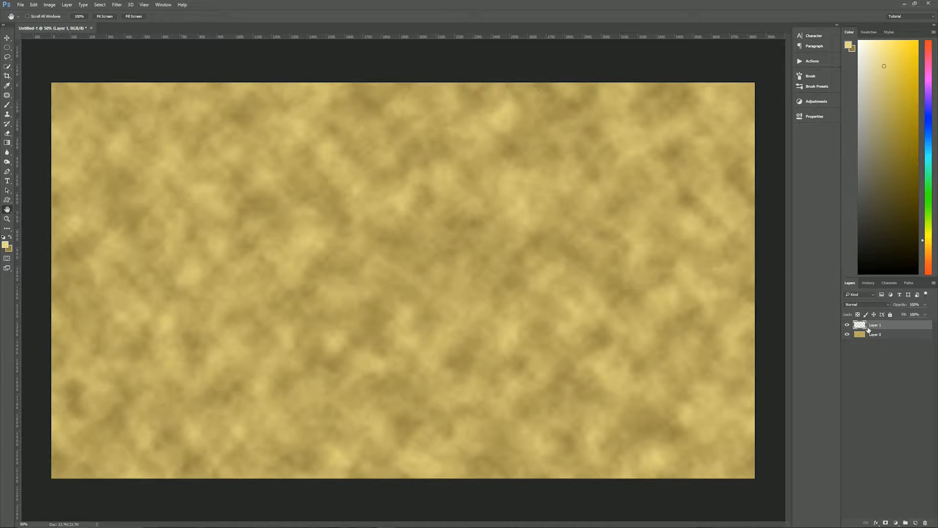
{"action": "left_click", "coordinate": [117, 5]}
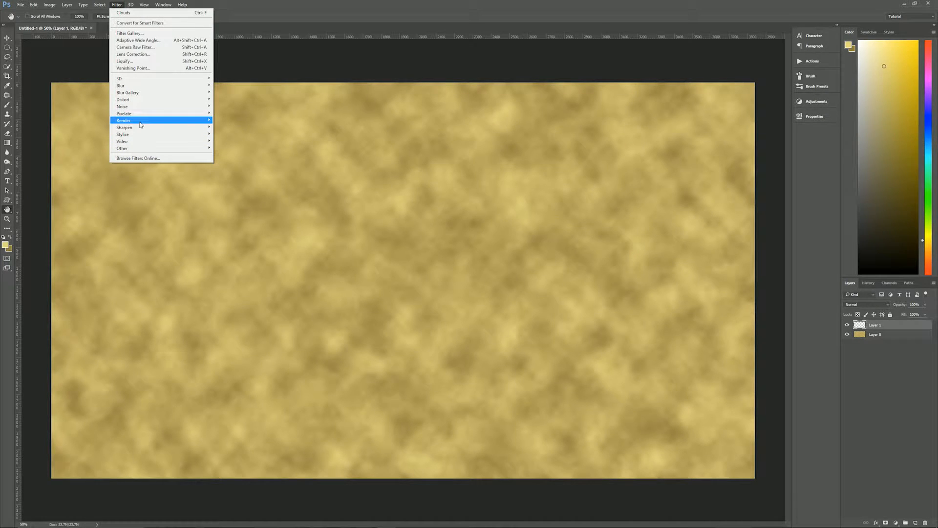
{"action": "mouse_move", "coordinate": [139, 126]}
{"action": "left_click", "coordinate": [248, 159]}
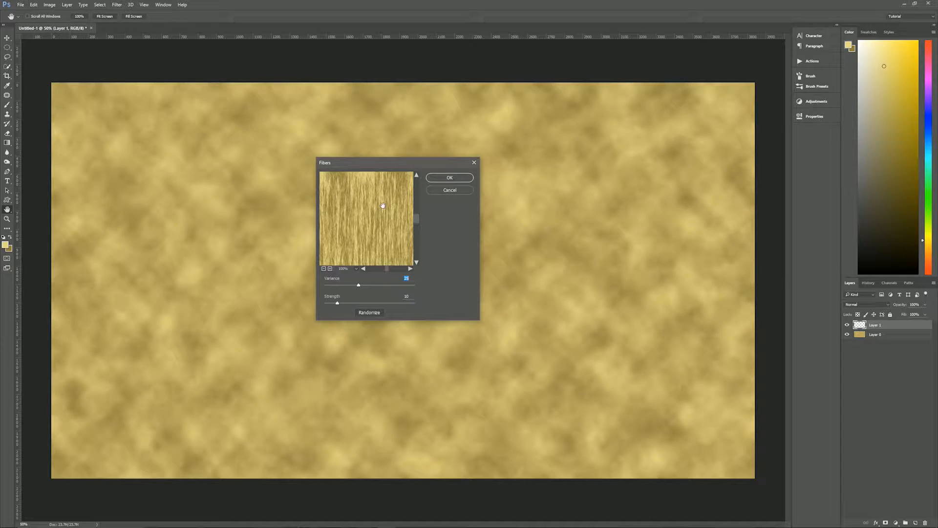
{"action": "left_click", "coordinate": [367, 313]}
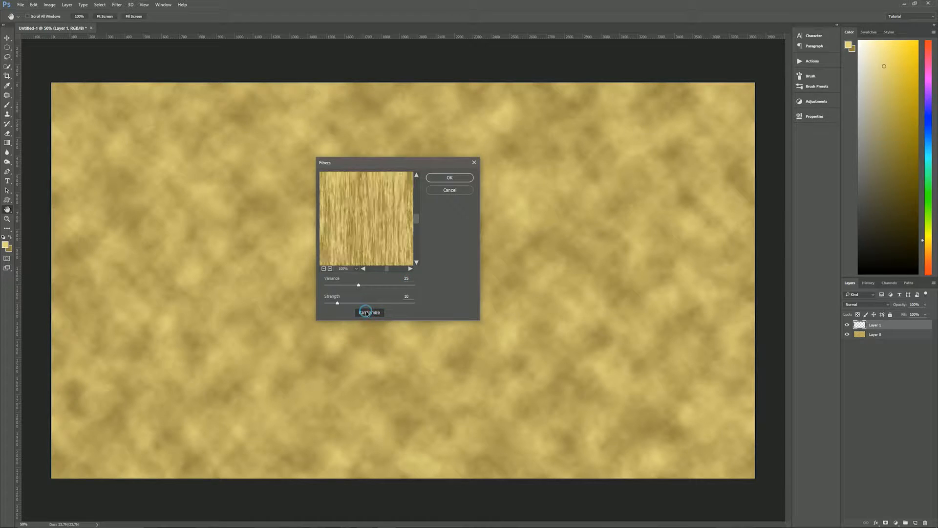
{"action": "left_click", "coordinate": [367, 313]}
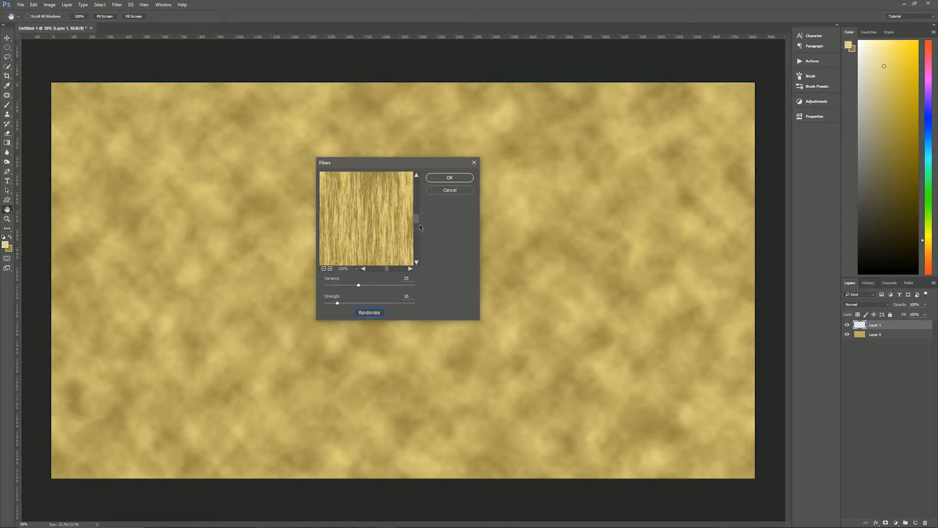
{"action": "left_click", "coordinate": [449, 177]}
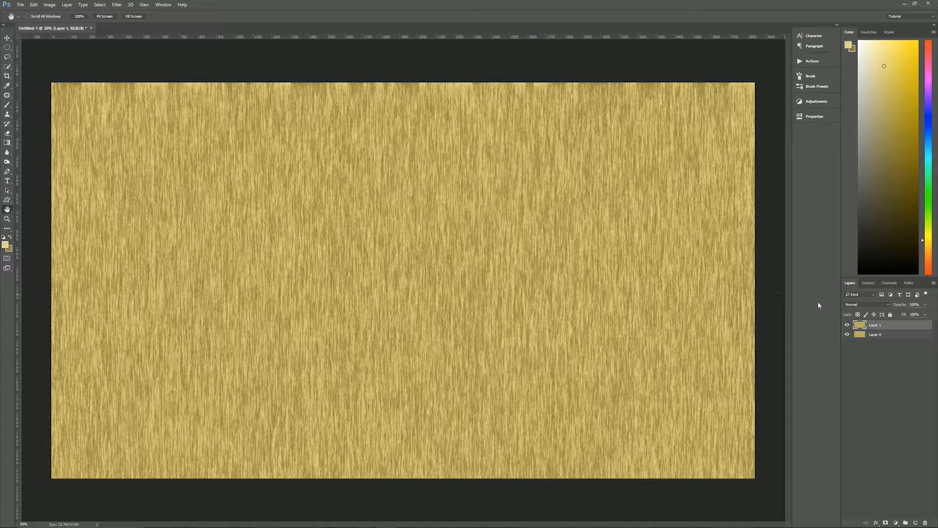
Step: Set Layer 1's blend mode to Multiply
{"action": "left_click", "coordinate": [869, 304]}
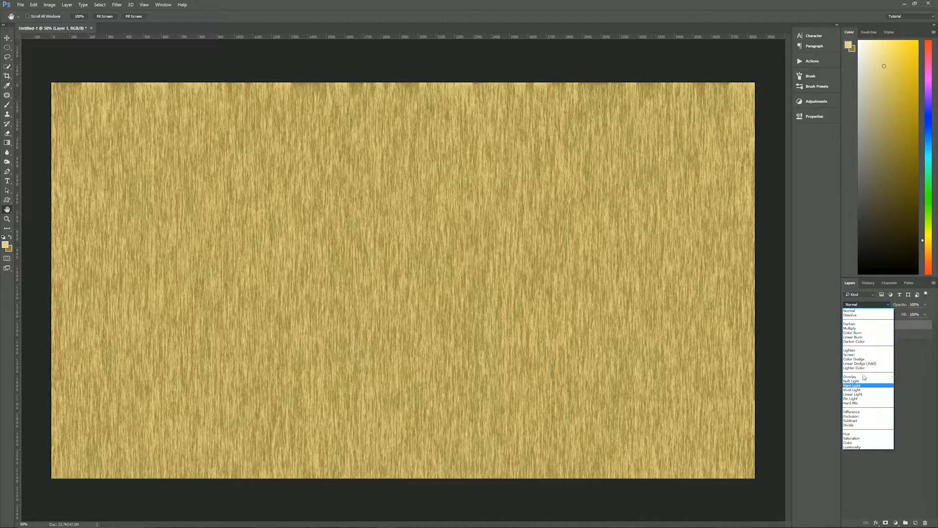
{"action": "left_click", "coordinate": [854, 328]}
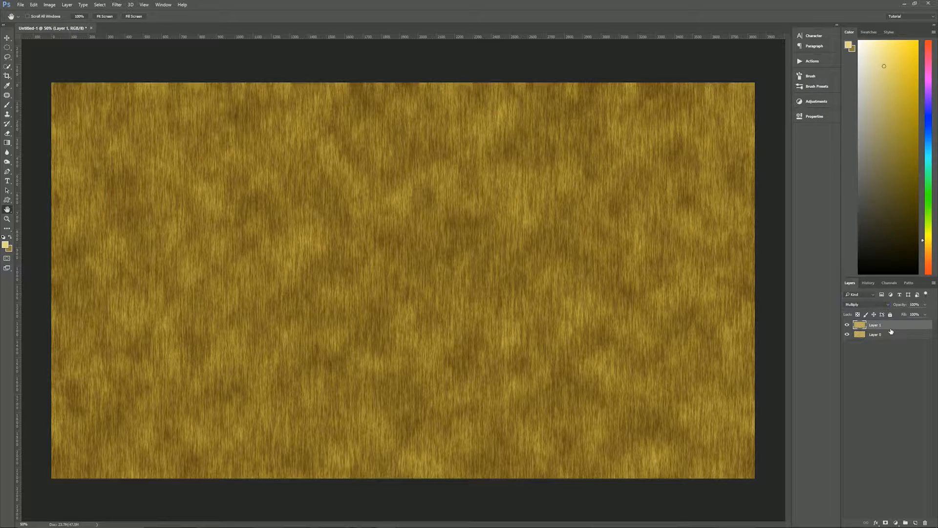
{"action": "left_click_drag", "start_coordinate": [890, 331], "coordinate": [890, 326]}
Step: Stamp the visible layers into Layer 2, then delete Layer 1 and Layer 0
{"action": "key", "text": "ctrl+shift+alt+e"}
{"action": "left_click", "coordinate": [847, 325]}
{"action": "left_click", "coordinate": [847, 325]}
{"action": "left_click", "coordinate": [887, 337]}
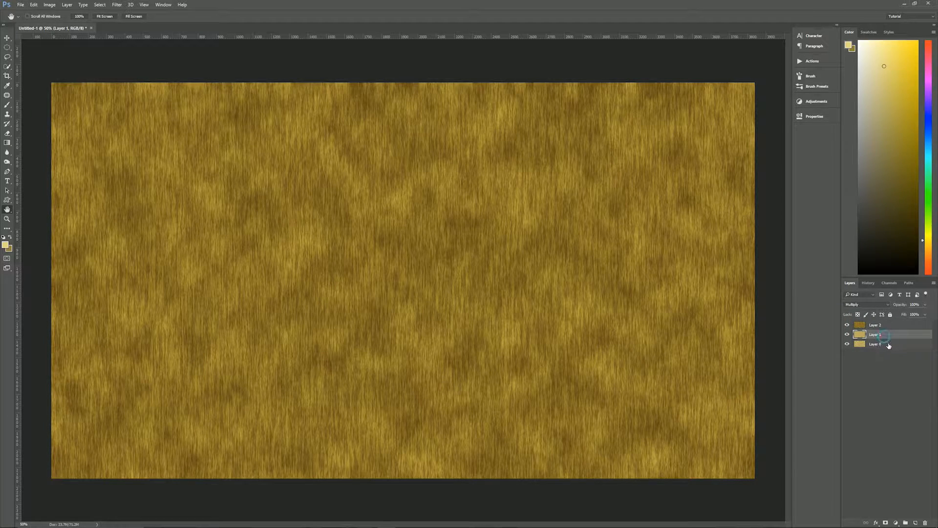
{"action": "left_click", "coordinate": [889, 343], "text": "shift"}
{"action": "left_click_drag", "start_coordinate": [889, 343], "coordinate": [925, 522]}
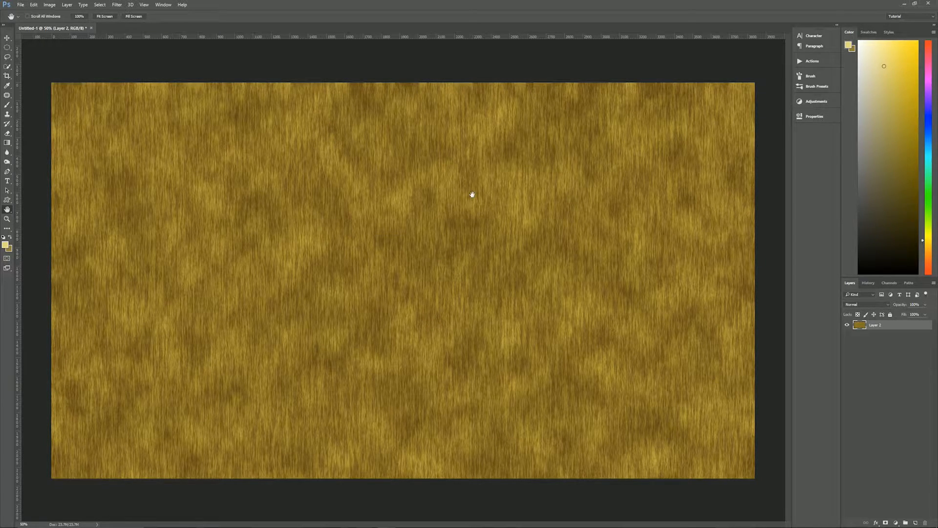
Step: Apply Wind to Layer 2 using the Stagger method, blowing from the right
{"action": "left_click", "coordinate": [116, 4]}
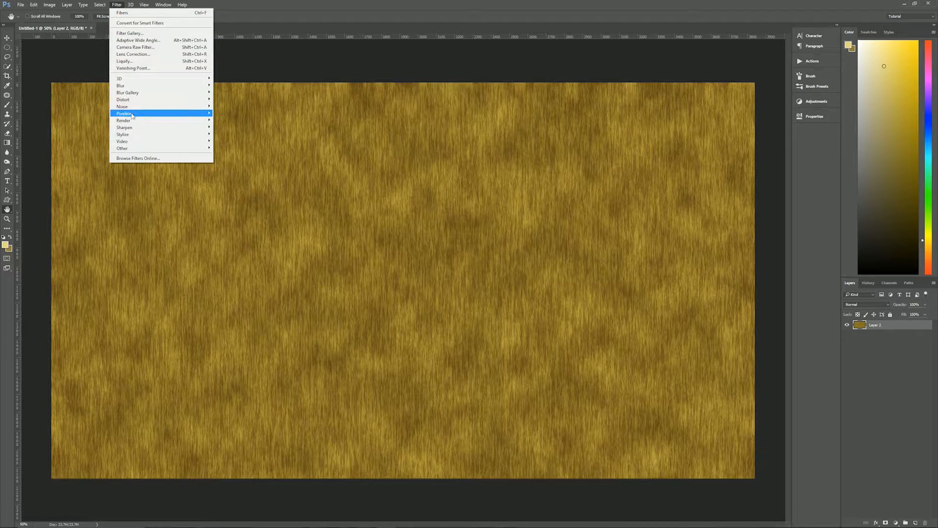
{"action": "mouse_move", "coordinate": [142, 134]}
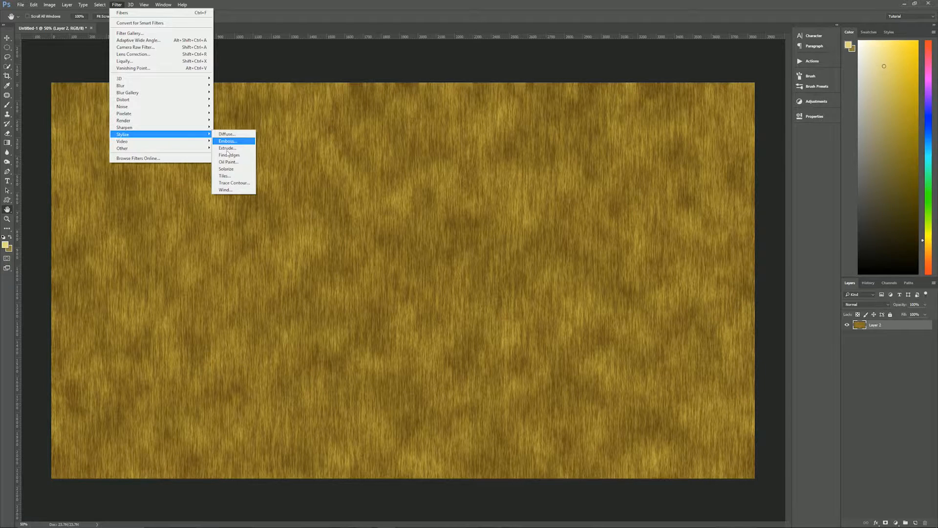
{"action": "left_click", "coordinate": [232, 191]}
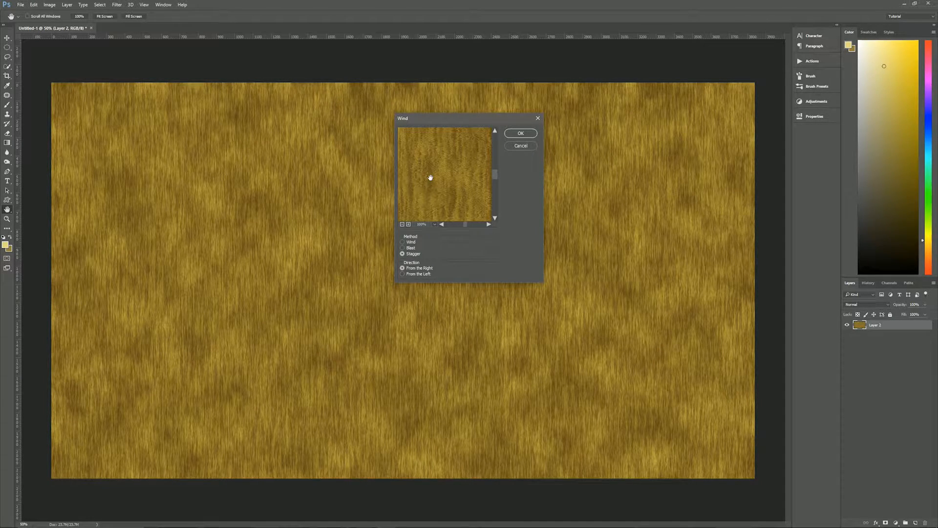
{"action": "left_click", "coordinate": [403, 242]}
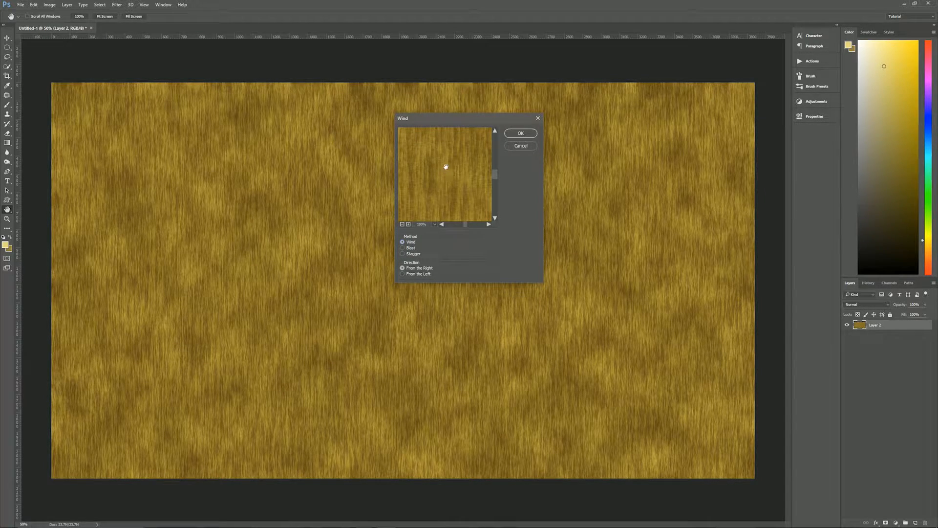
{"action": "left_click", "coordinate": [402, 248]}
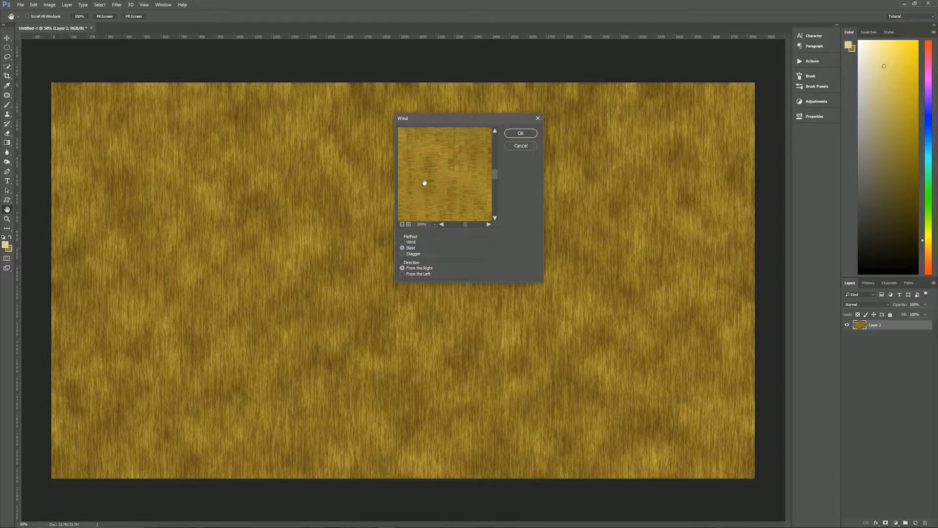
{"action": "left_click", "coordinate": [403, 254]}
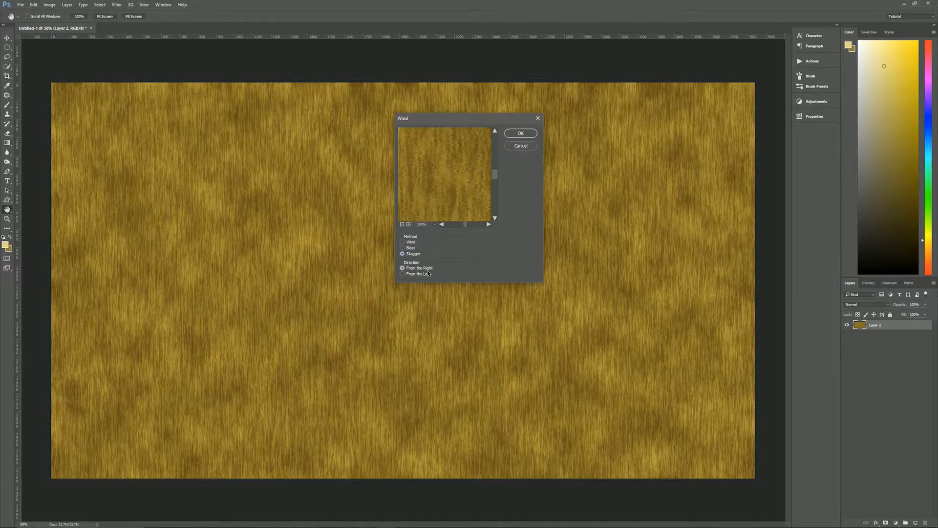
{"action": "left_click", "coordinate": [403, 274]}
{"action": "left_click", "coordinate": [403, 267]}
{"action": "left_click", "coordinate": [521, 133]}
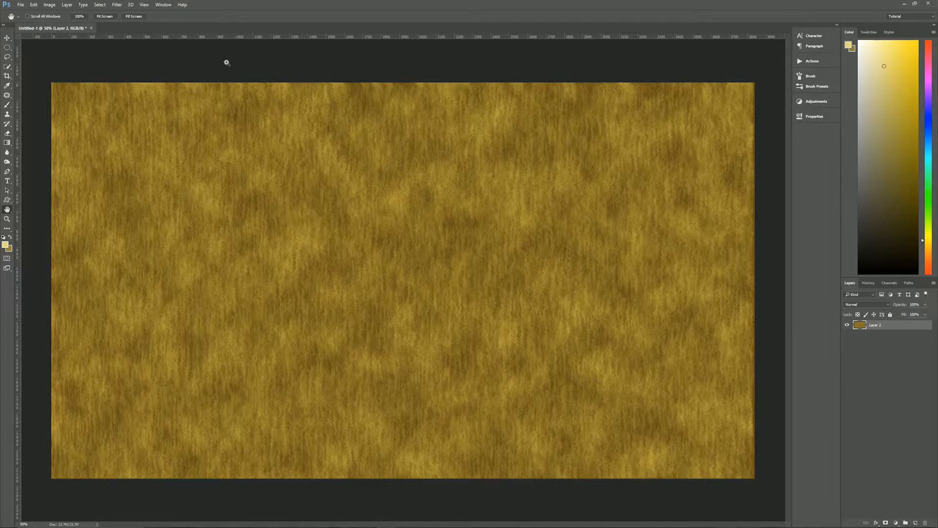
Step: Repeat the Wind filter and duplicate the texture layer twice
{"action": "key", "text": "ctrl+f"}
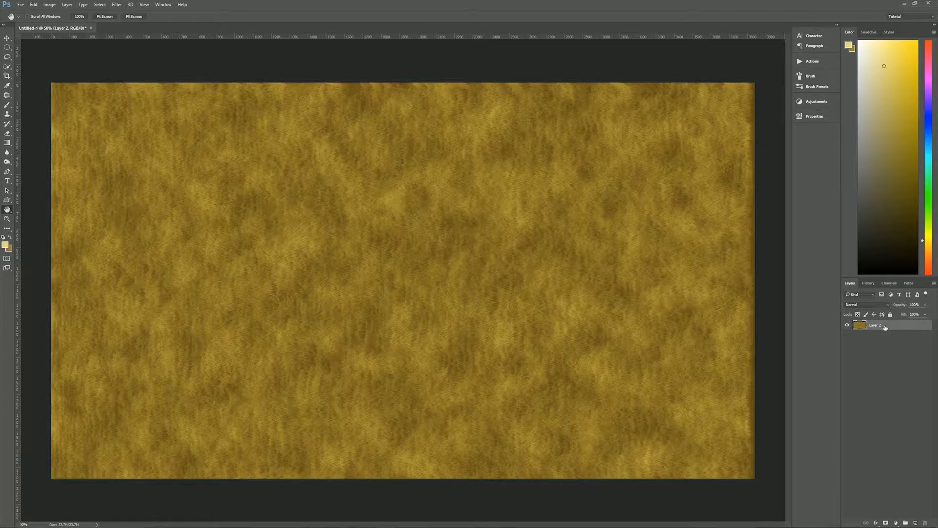
{"action": "left_click_drag", "start_coordinate": [904, 327], "coordinate": [915, 521]}
{"action": "left_click_drag", "start_coordinate": [887, 325], "coordinate": [914, 521]}
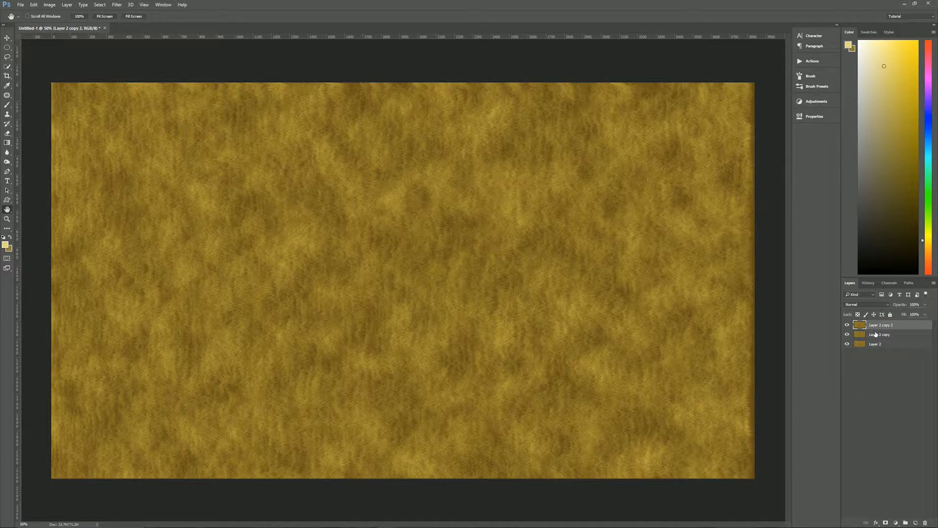
Step: Rename the bottom, middle and top texture layers 1, 2 and 3, then select layer 2
{"action": "double_click", "coordinate": [874, 344]}
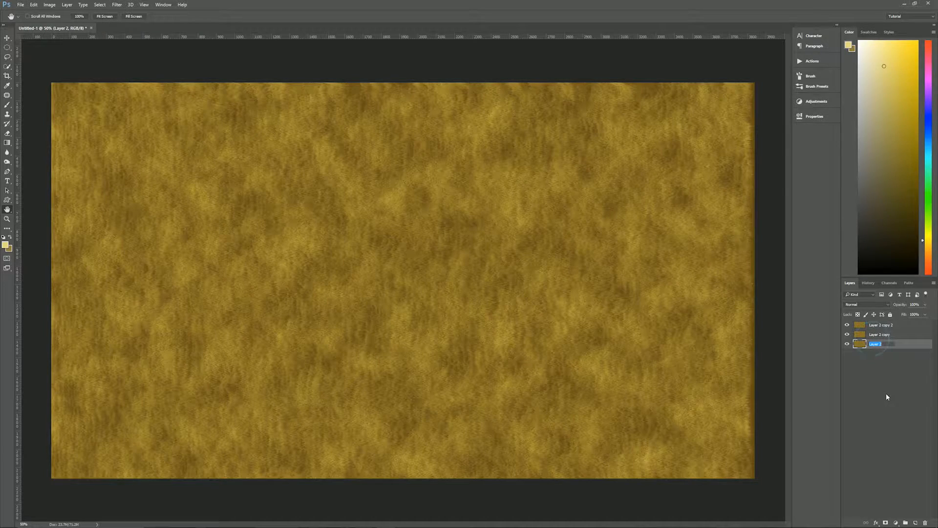
{"action": "type", "text": "1"}
{"action": "double_click", "coordinate": [880, 336]}
{"action": "type", "text": "2"}
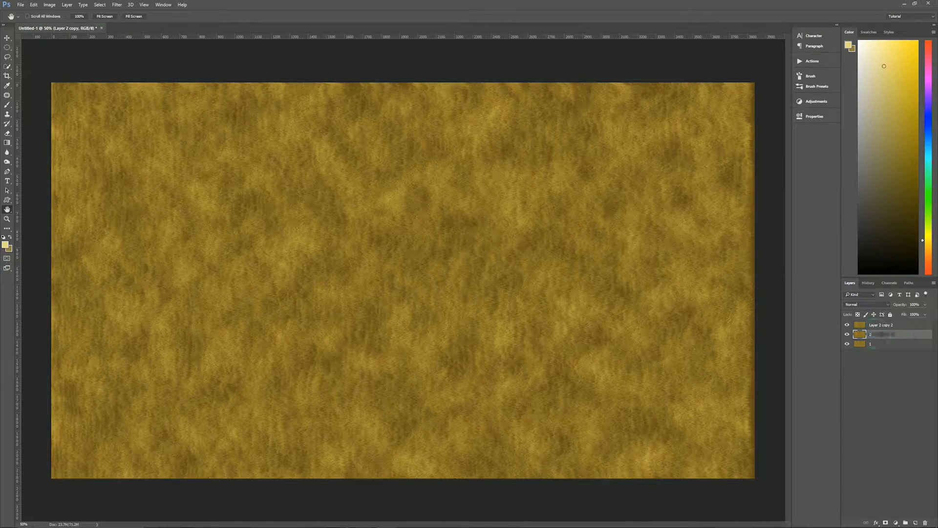
{"action": "double_click", "coordinate": [882, 325]}
{"action": "type", "text": "3"}
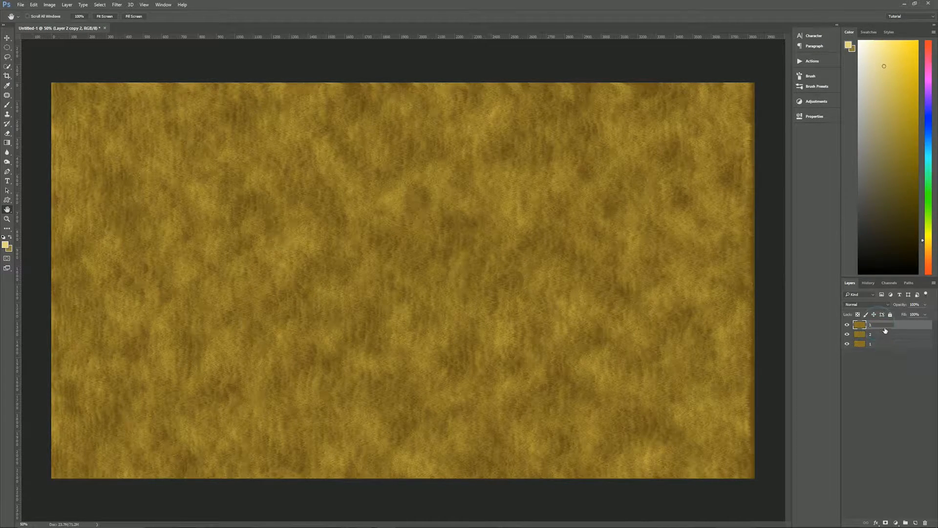
{"action": "key", "text": "Return"}
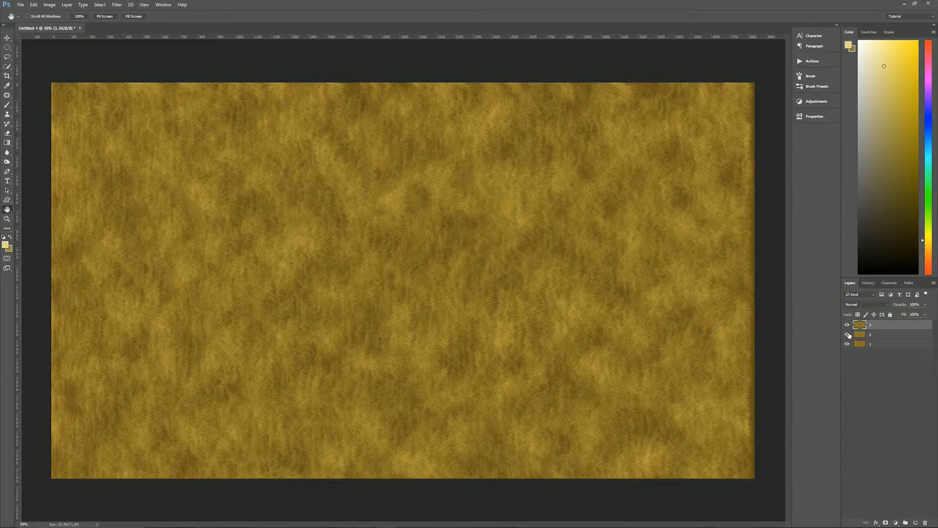
{"action": "left_click", "coordinate": [880, 336]}
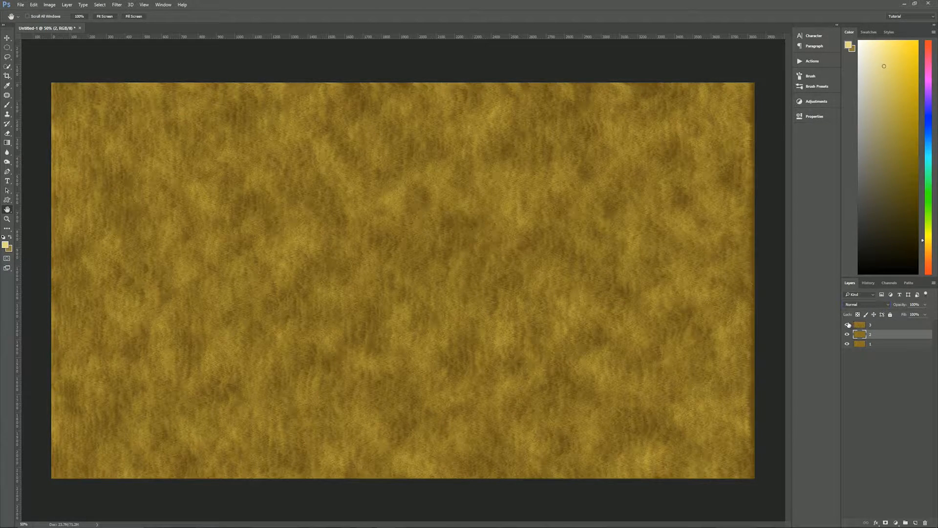
Step: Hide layer 3 and open layer 2 in Filter > Liquify
{"action": "left_click", "coordinate": [847, 324]}
{"action": "left_click", "coordinate": [116, 5]}
{"action": "left_click", "coordinate": [161, 60]}
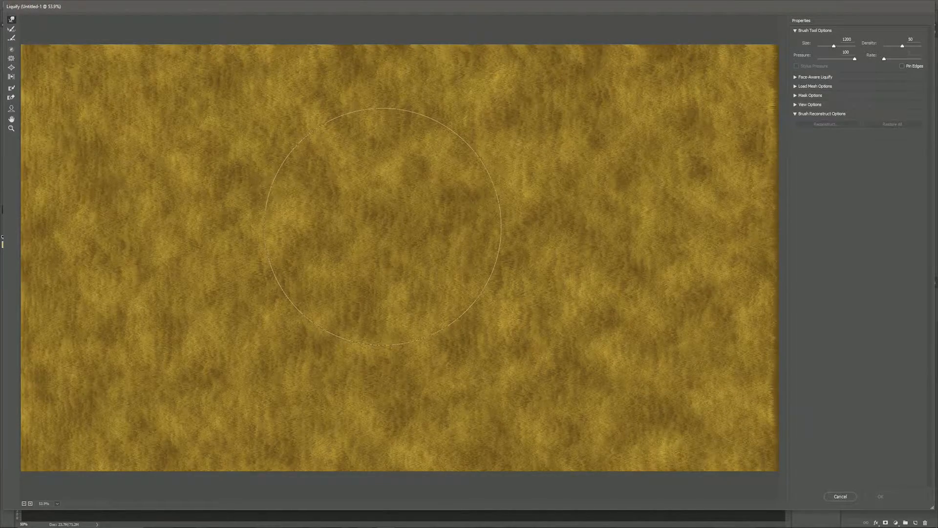
Step: Shrink the warp brush and twist the centre and upper texture into large curls
{"action": "key", "text": "bracketleft"}
{"action": "key", "text": "bracketleft"}
{"action": "key", "text": "bracketleft"}
{"action": "mouse_move", "coordinate": [443, 159]}
{"action": "left_mouse_down"}
{"action": "mouse_move", "coordinate": [365, 166]}
{"action": "mouse_move", "coordinate": [300, 187]}
{"action": "mouse_move", "coordinate": [224, 218]}
{"action": "mouse_move", "coordinate": [186, 252]}
{"action": "left_mouse_up"}
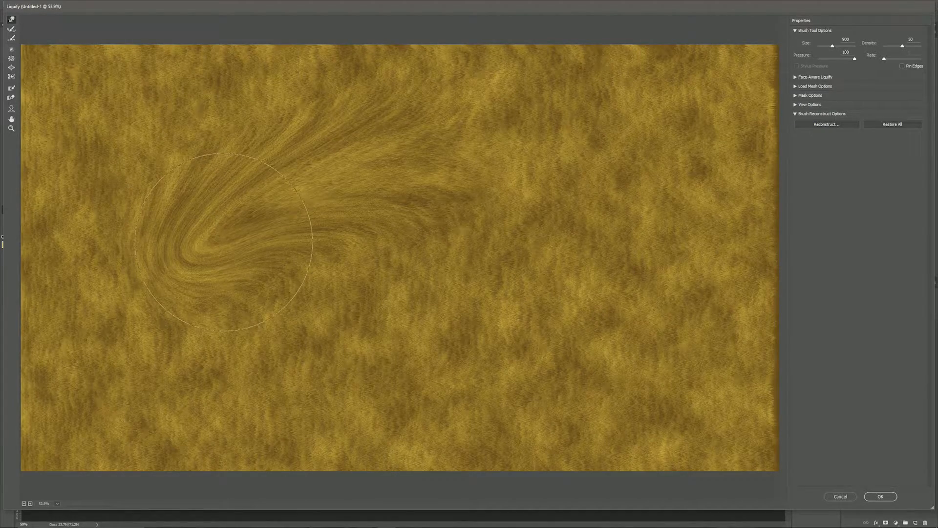
{"action": "mouse_move", "coordinate": [464, 165]}
{"action": "left_mouse_down"}
{"action": "mouse_move", "coordinate": [645, 303]}
{"action": "mouse_move", "coordinate": [654, 325]}
{"action": "left_mouse_up"}
{"action": "mouse_move", "coordinate": [590, 156]}
{"action": "left_mouse_down"}
{"action": "mouse_move", "coordinate": [523, 241]}
{"action": "mouse_move", "coordinate": [558, 151]}
{"action": "mouse_move", "coordinate": [593, 184]}
{"action": "mouse_move", "coordinate": [560, 215]}
{"action": "mouse_move", "coordinate": [572, 241]}
{"action": "mouse_move", "coordinate": [519, 246]}
{"action": "mouse_move", "coordinate": [499, 217]}
{"action": "mouse_move", "coordinate": [551, 248]}
{"action": "left_mouse_up"}
{"action": "left_click_drag", "start_coordinate": [549, 177], "coordinate": [210, 337]}
{"action": "mouse_move", "coordinate": [310, 131]}
{"action": "left_mouse_down"}
{"action": "mouse_move", "coordinate": [634, 179]}
{"action": "mouse_move", "coordinate": [659, 171]}
{"action": "left_mouse_up"}
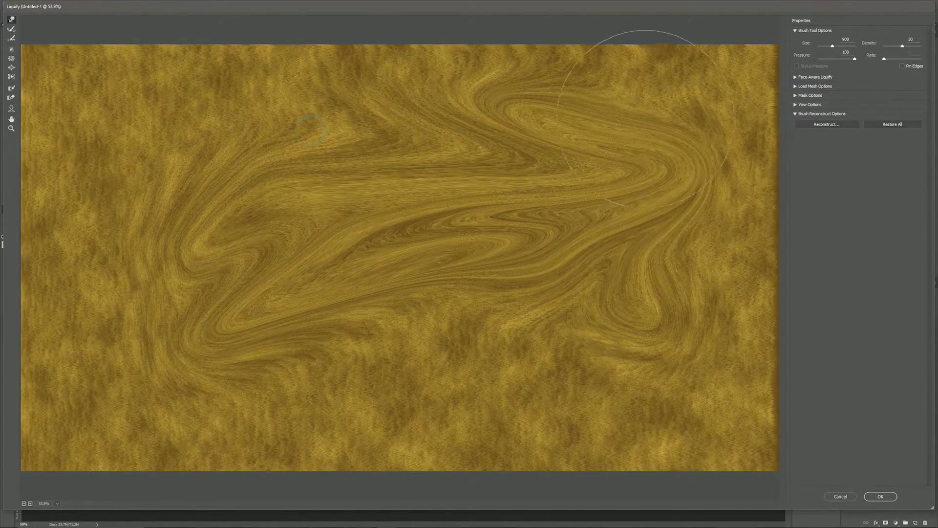
{"action": "left_click_drag", "start_coordinate": [645, 122], "coordinate": [707, 70]}
{"action": "mouse_move", "coordinate": [681, 215]}
{"action": "left_mouse_down"}
{"action": "mouse_move", "coordinate": [754, 275]}
{"action": "mouse_move", "coordinate": [787, 290]}
{"action": "left_mouse_up"}
{"action": "mouse_move", "coordinate": [619, 276]}
{"action": "left_mouse_down"}
{"action": "mouse_move", "coordinate": [643, 337]}
{"action": "mouse_move", "coordinate": [652, 483]}
{"action": "left_mouse_up"}
Step: Sweep the left and lower texture into further swirls and push the top edge down
{"action": "left_click_drag", "start_coordinate": [493, 295], "coordinate": [313, 431]}
{"action": "left_click_drag", "start_coordinate": [280, 163], "coordinate": [49, 78]}
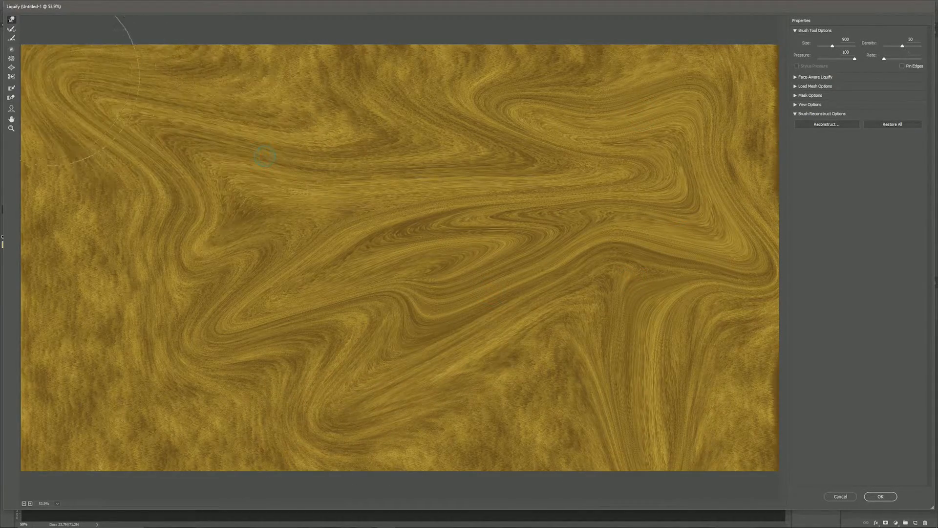
{"action": "left_click_drag", "start_coordinate": [192, 231], "coordinate": [79, 359]}
{"action": "left_click_drag", "start_coordinate": [176, 406], "coordinate": [316, 182]}
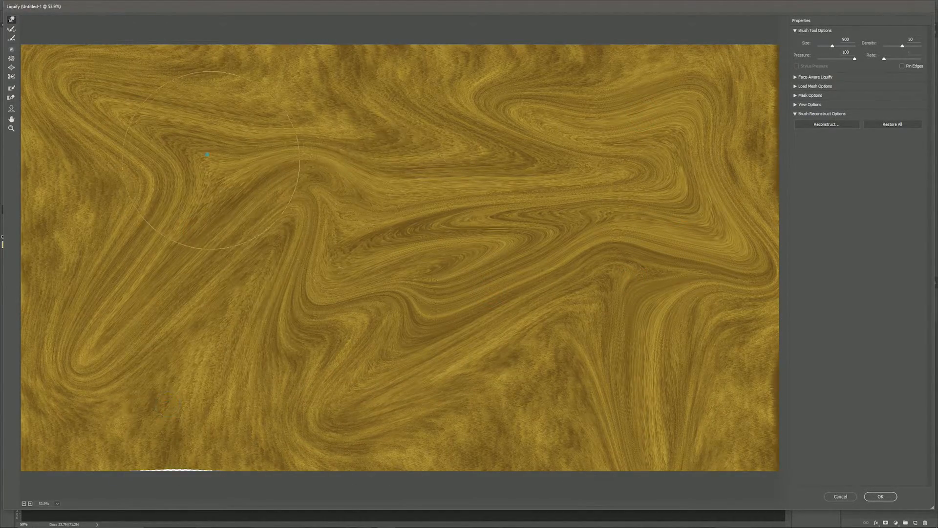
{"action": "mouse_move", "coordinate": [335, 230]}
{"action": "left_mouse_down"}
{"action": "mouse_move", "coordinate": [343, 254]}
{"action": "mouse_move", "coordinate": [352, 238]}
{"action": "mouse_move", "coordinate": [122, 406]}
{"action": "mouse_move", "coordinate": [108, 395]}
{"action": "left_mouse_up"}
{"action": "mouse_move", "coordinate": [203, 265]}
{"action": "left_mouse_down"}
{"action": "mouse_move", "coordinate": [320, 410]}
{"action": "mouse_move", "coordinate": [379, 403]}
{"action": "left_mouse_up"}
{"action": "mouse_move", "coordinate": [269, 214]}
{"action": "left_mouse_down"}
{"action": "mouse_move", "coordinate": [181, 107]}
{"action": "mouse_move", "coordinate": [121, 69]}
{"action": "left_mouse_up"}
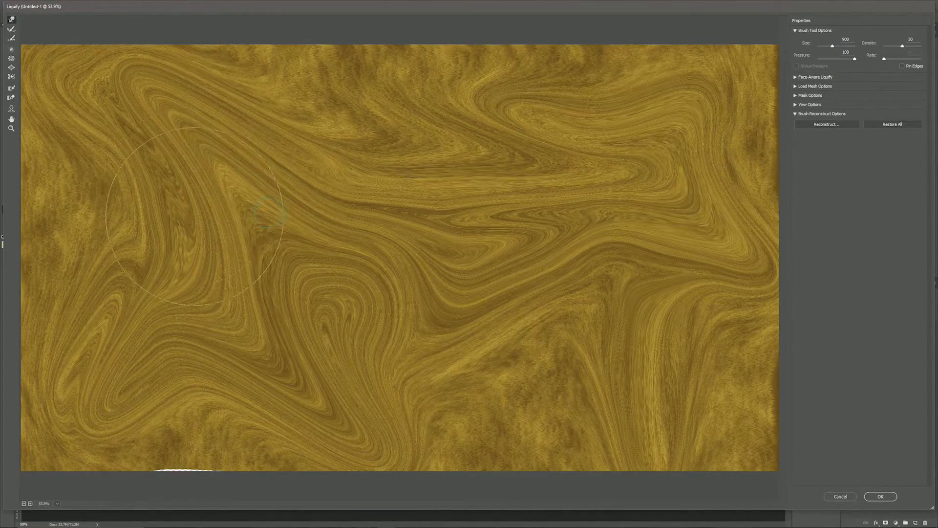
{"action": "left_click_drag", "start_coordinate": [190, 210], "coordinate": [97, 185]}
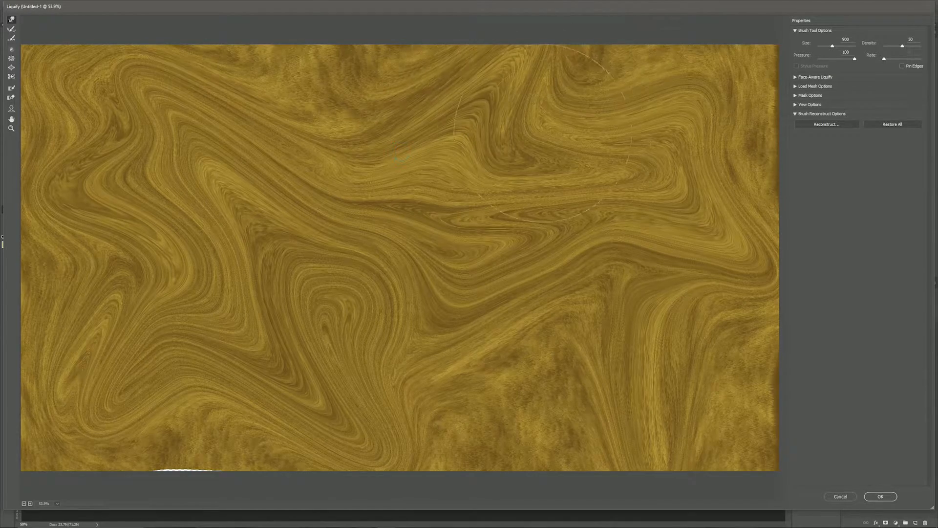
{"action": "mouse_move", "coordinate": [530, 115]}
{"action": "left_mouse_down"}
{"action": "mouse_move", "coordinate": [576, 130]}
{"action": "mouse_move", "coordinate": [496, 173]}
{"action": "left_mouse_up"}
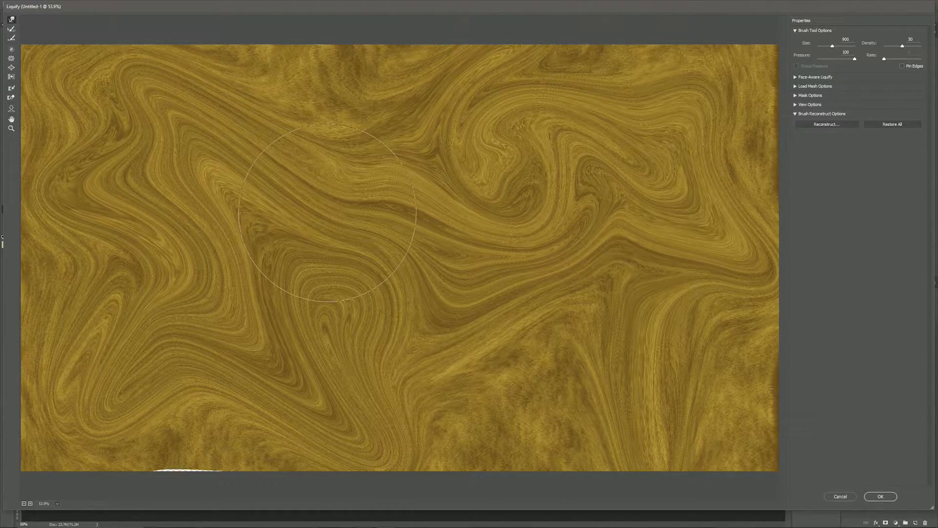
{"action": "left_click_drag", "start_coordinate": [377, 29], "coordinate": [404, 158]}
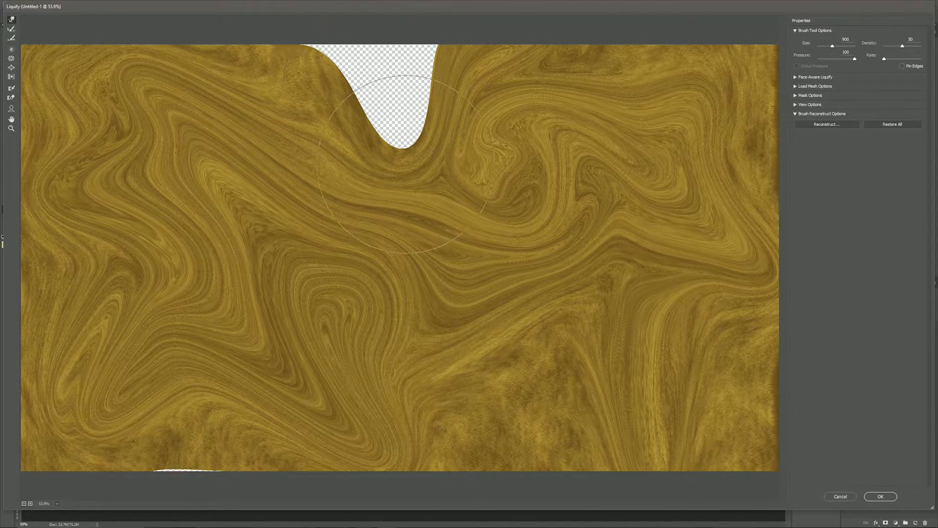
Step: Undo the gap-exposing stroke, fill the top edge, and reshape the central and upper-right swirls
{"action": "key", "text": "ctrl+z"}
{"action": "left_click_drag", "start_coordinate": [376, 104], "coordinate": [337, 47]}
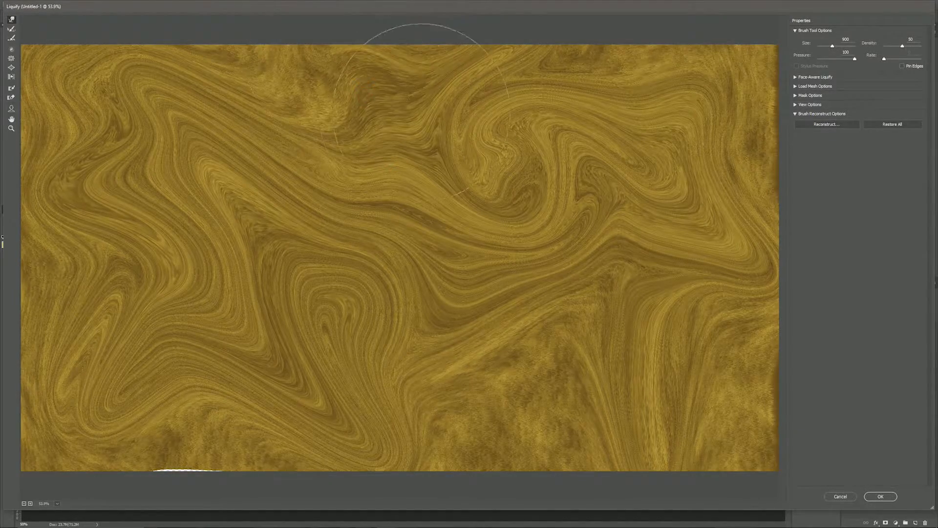
{"action": "left_click_drag", "start_coordinate": [422, 112], "coordinate": [318, 63]}
{"action": "left_click_drag", "start_coordinate": [328, 95], "coordinate": [278, 53]}
{"action": "mouse_move", "coordinate": [465, 139]}
{"action": "left_mouse_down"}
{"action": "mouse_move", "coordinate": [398, 227]}
{"action": "mouse_move", "coordinate": [473, 224]}
{"action": "mouse_move", "coordinate": [681, 330]}
{"action": "left_mouse_up"}
{"action": "left_click_drag", "start_coordinate": [471, 180], "coordinate": [601, 51]}
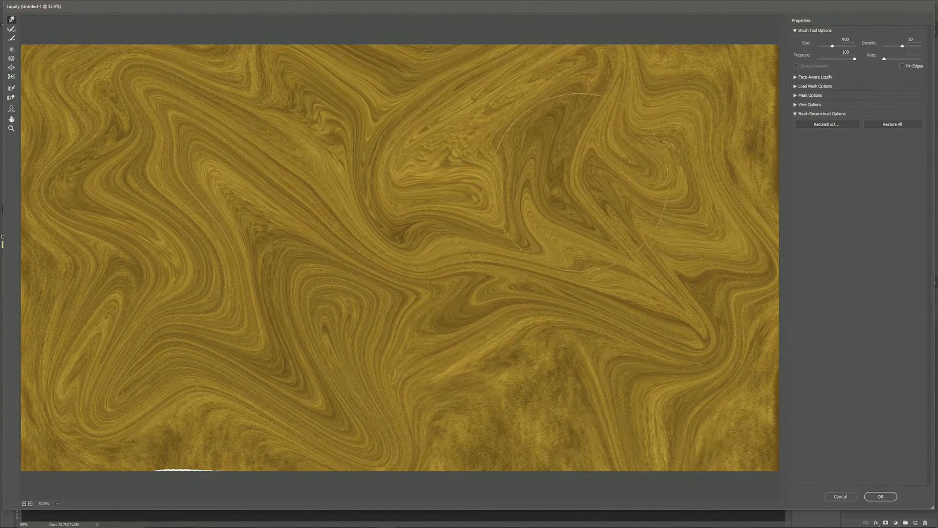
{"action": "mouse_move", "coordinate": [582, 166]}
{"action": "left_mouse_down"}
{"action": "mouse_move", "coordinate": [711, 121]}
{"action": "mouse_move", "coordinate": [759, 67]}
{"action": "left_mouse_up"}
{"action": "mouse_move", "coordinate": [422, 195]}
{"action": "left_mouse_down"}
{"action": "mouse_move", "coordinate": [363, 231]}
{"action": "mouse_move", "coordinate": [249, 333]}
{"action": "left_mouse_up"}
{"action": "mouse_move", "coordinate": [394, 268]}
{"action": "left_mouse_down"}
{"action": "mouse_move", "coordinate": [448, 343]}
{"action": "mouse_move", "coordinate": [558, 424]}
{"action": "left_mouse_up"}
{"action": "left_click_drag", "start_coordinate": [557, 357], "coordinate": [679, 424]}
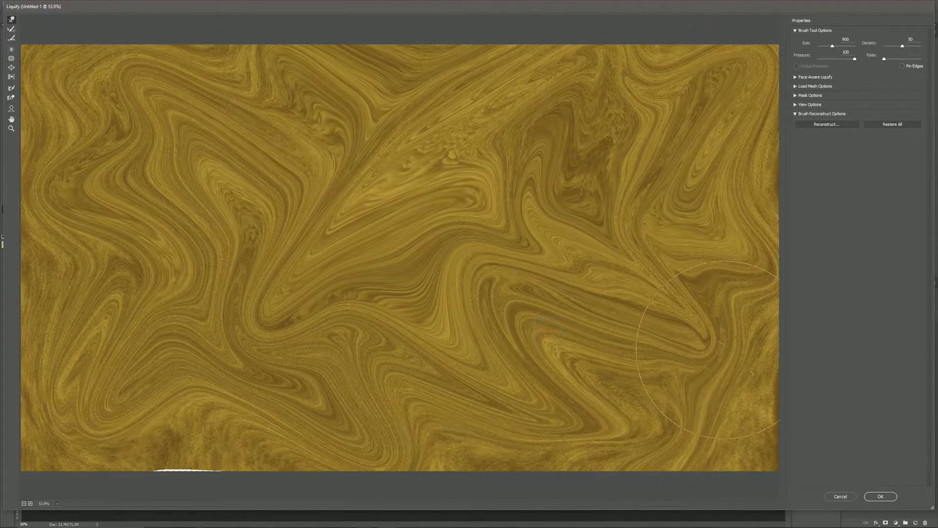
{"action": "left_click_drag", "start_coordinate": [720, 344], "coordinate": [768, 367]}
Step: Curl the central swirl tighter and warp the lower-left texture and centre zigzags
{"action": "mouse_move", "coordinate": [507, 185]}
{"action": "left_mouse_down"}
{"action": "mouse_move", "coordinate": [393, 264]}
{"action": "mouse_move", "coordinate": [355, 220]}
{"action": "left_mouse_up"}
{"action": "left_click_drag", "start_coordinate": [298, 266], "coordinate": [171, 374]}
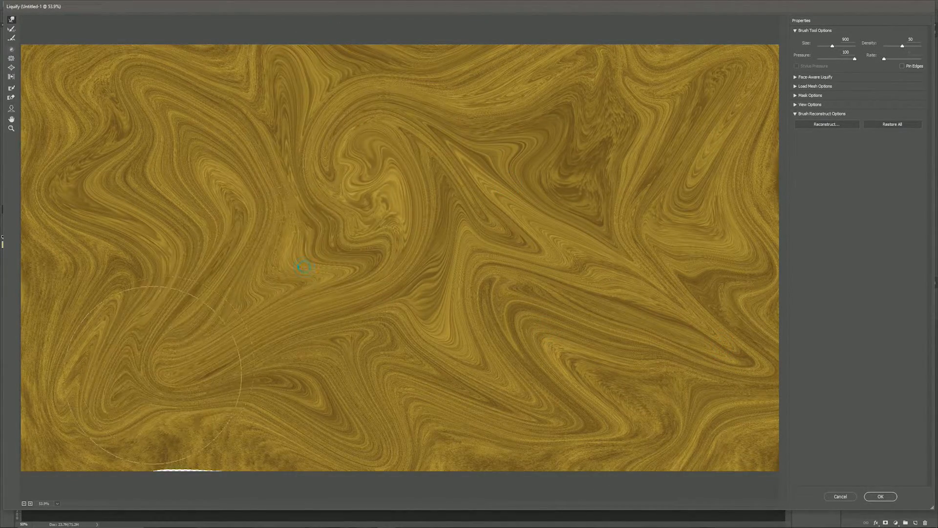
{"action": "mouse_move", "coordinate": [339, 208]}
{"action": "left_mouse_down"}
{"action": "mouse_move", "coordinate": [350, 196]}
{"action": "mouse_move", "coordinate": [523, 163]}
{"action": "left_mouse_up"}
{"action": "left_click_drag", "start_coordinate": [247, 396], "coordinate": [224, 481]}
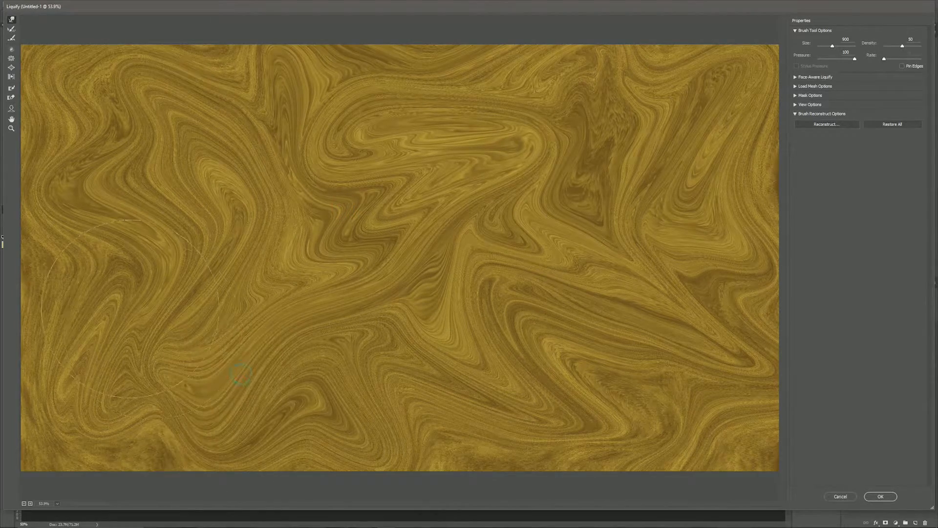
{"action": "left_click_drag", "start_coordinate": [117, 321], "coordinate": [138, 478]}
{"action": "left_click_drag", "start_coordinate": [128, 289], "coordinate": [14, 282]}
{"action": "left_click_drag", "start_coordinate": [328, 194], "coordinate": [401, 182]}
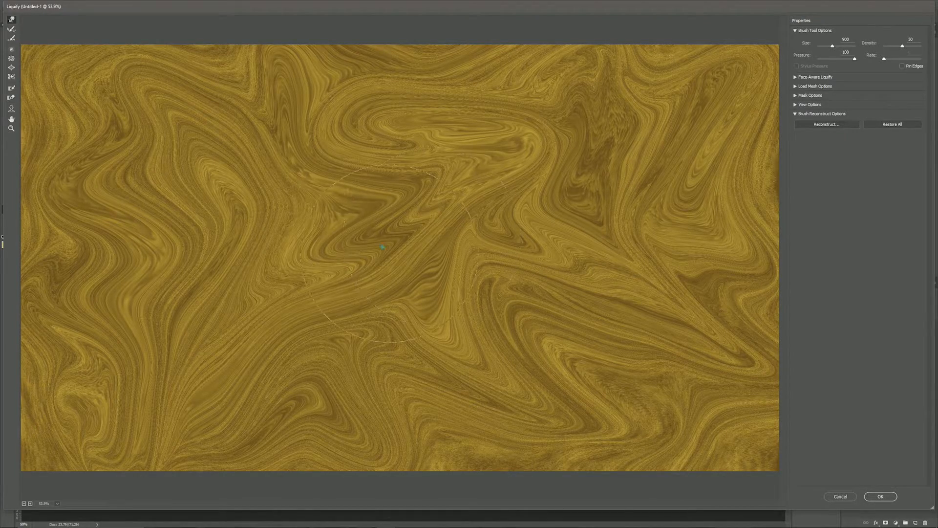
{"action": "left_click_drag", "start_coordinate": [353, 231], "coordinate": [221, 214]}
{"action": "left_click_drag", "start_coordinate": [408, 198], "coordinate": [505, 310]}
{"action": "left_click_drag", "start_coordinate": [550, 210], "coordinate": [603, 167]}
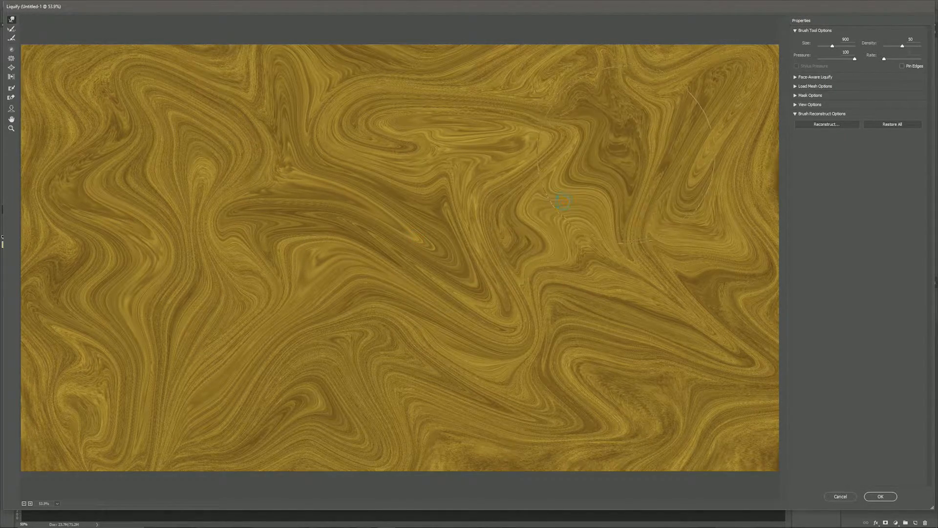
Step: Refine the lower-centre and right-of-centre texture into denser marbled swirls
{"action": "mouse_move", "coordinate": [466, 186]}
{"action": "left_mouse_down"}
{"action": "mouse_move", "coordinate": [437, 151]}
{"action": "mouse_move", "coordinate": [403, 76]}
{"action": "left_mouse_up"}
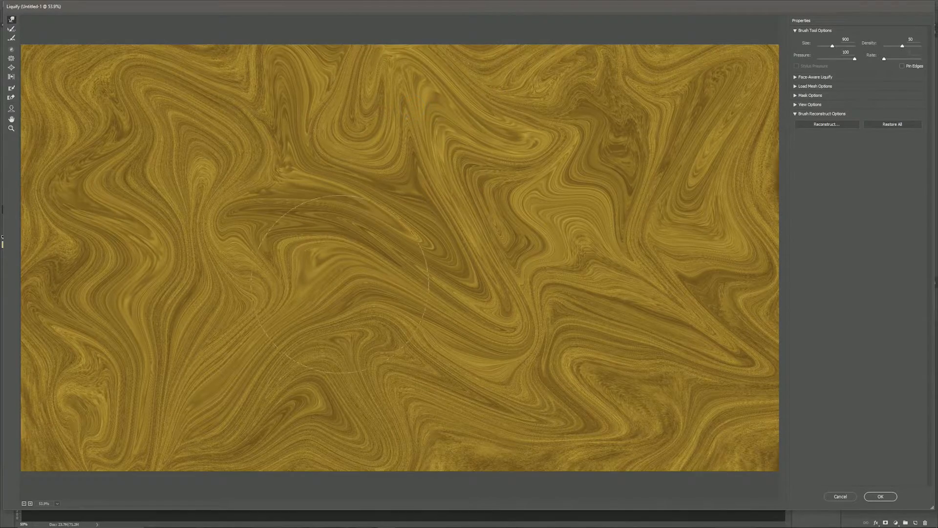
{"action": "left_click_drag", "start_coordinate": [397, 306], "coordinate": [488, 352]}
{"action": "left_click_drag", "start_coordinate": [351, 341], "coordinate": [445, 388]}
{"action": "left_click_drag", "start_coordinate": [479, 418], "coordinate": [507, 431]}
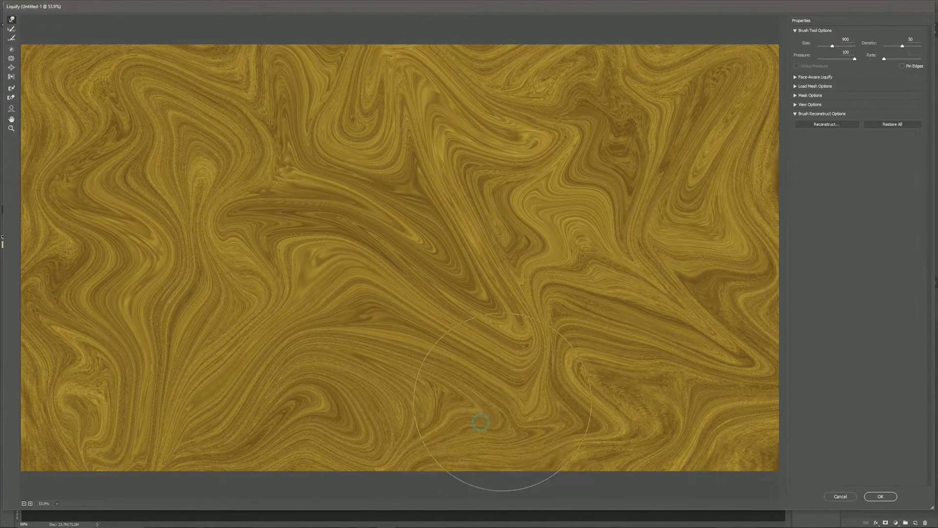
{"action": "left_click_drag", "start_coordinate": [617, 379], "coordinate": [634, 405]}
{"action": "left_click_drag", "start_coordinate": [487, 218], "coordinate": [529, 260]}
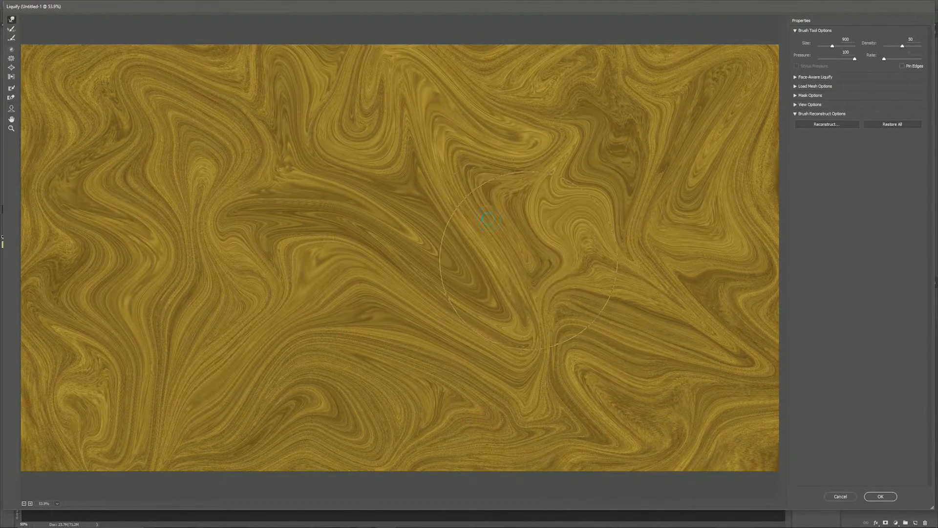
{"action": "left_click_drag", "start_coordinate": [249, 238], "coordinate": [237, 219]}
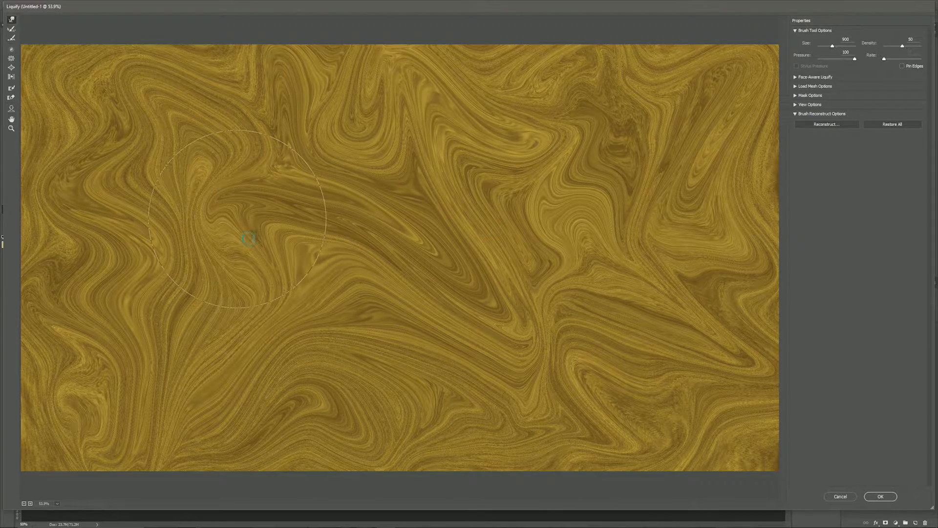
{"action": "left_click_drag", "start_coordinate": [339, 188], "coordinate": [376, 141]}
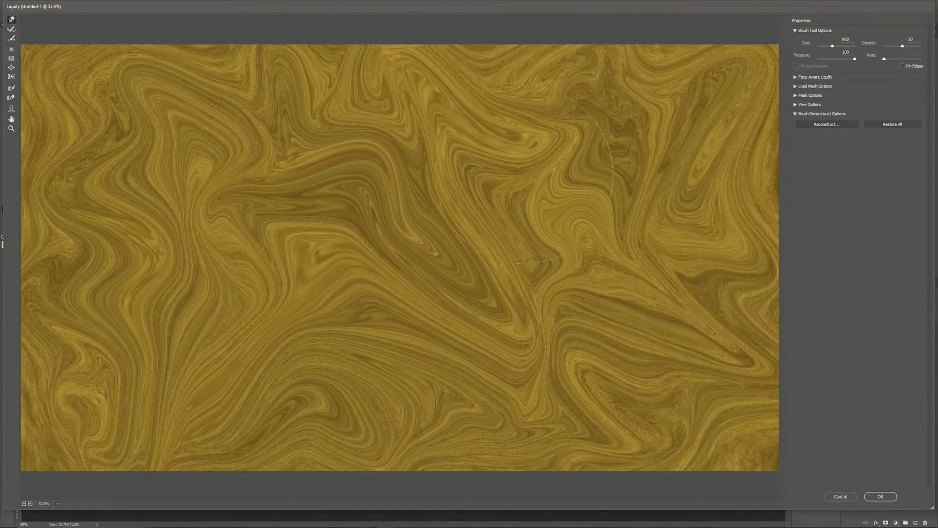
{"action": "left_click_drag", "start_coordinate": [613, 186], "coordinate": [708, 166]}
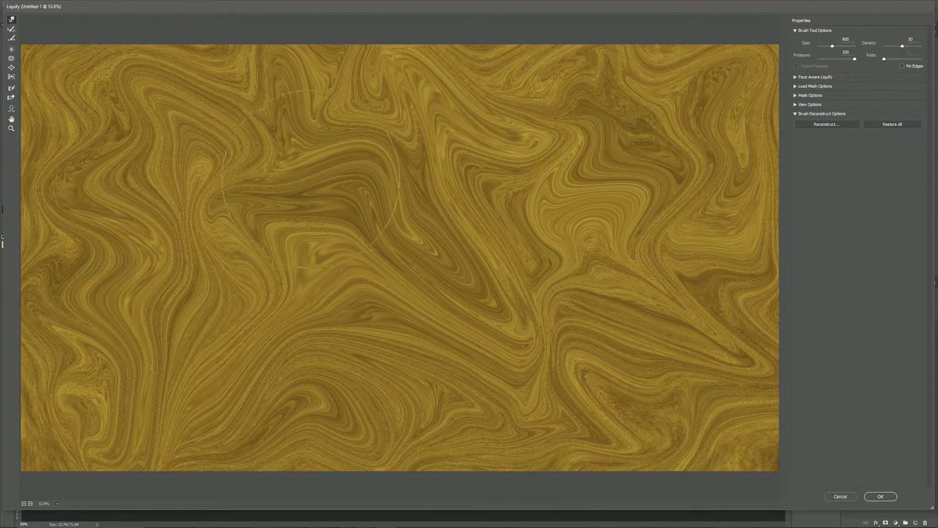
{"action": "mouse_move", "coordinate": [332, 203]}
{"action": "left_mouse_down"}
{"action": "mouse_move", "coordinate": [325, 248]}
{"action": "mouse_move", "coordinate": [264, 146]}
{"action": "mouse_move", "coordinate": [259, 198]}
{"action": "mouse_move", "coordinate": [477, 214]}
{"action": "mouse_move", "coordinate": [488, 267]}
{"action": "left_mouse_up"}
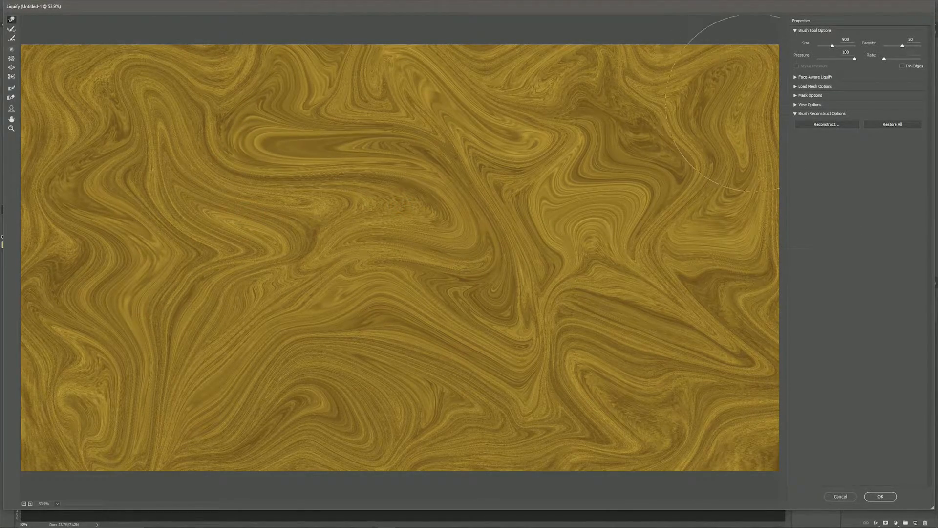
Step: Commit layer 2's Liquify swirl, then show and select layer 3 and reopen Liquify on it
{"action": "left_click", "coordinate": [879, 498]}
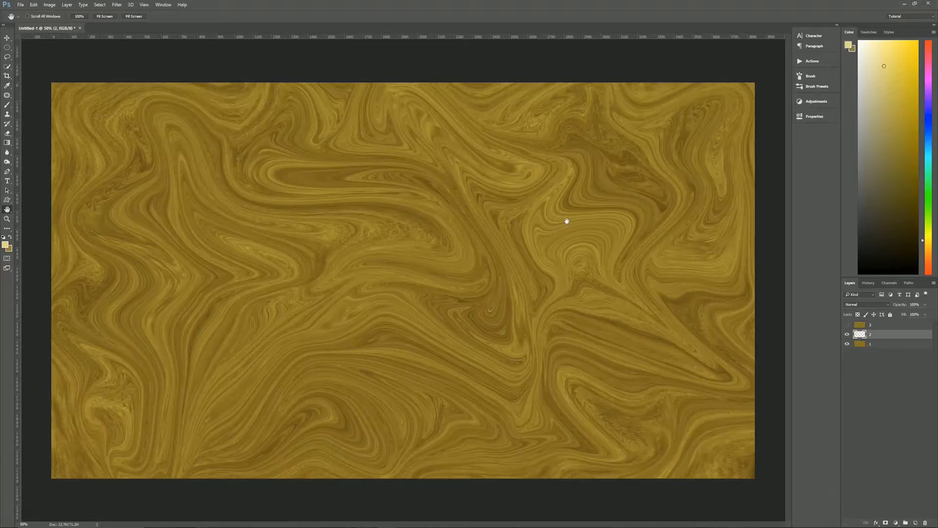
{"action": "left_click", "coordinate": [847, 324]}
{"action": "left_click", "coordinate": [885, 324]}
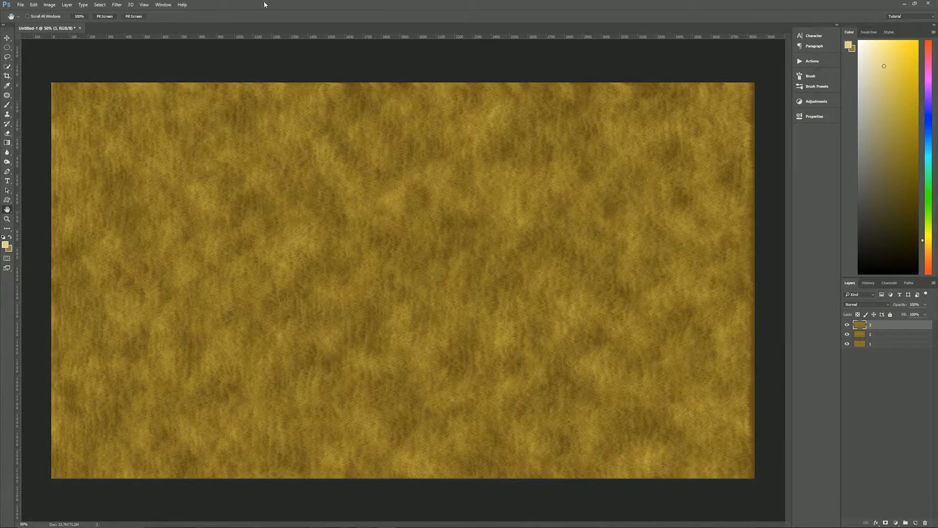
{"action": "left_click", "coordinate": [119, 5]}
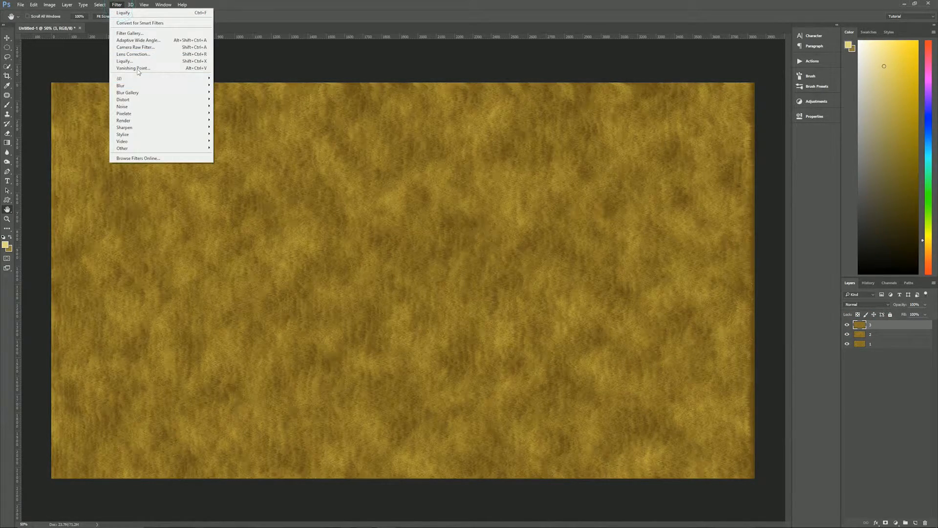
{"action": "left_click", "coordinate": [124, 61]}
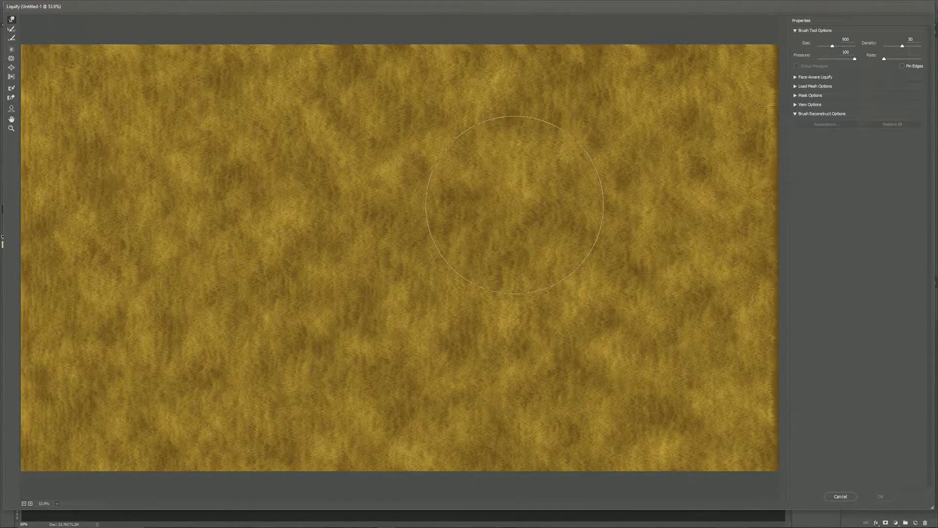
Step: With a 1200-size Forward Warp brush, sweep layer 3's texture into broad swirls reaching every canvas edge
{"action": "key", "text": "bracketright"}
{"action": "key", "text": "bracketright"}
{"action": "key", "text": "bracketright"}
{"action": "mouse_move", "coordinate": [435, 201]}
{"action": "left_mouse_down"}
{"action": "mouse_move", "coordinate": [381, 208]}
{"action": "mouse_move", "coordinate": [369, 220]}
{"action": "mouse_move", "coordinate": [366, 195]}
{"action": "mouse_move", "coordinate": [352, 185]}
{"action": "mouse_move", "coordinate": [366, 264]}
{"action": "mouse_move", "coordinate": [398, 284]}
{"action": "mouse_move", "coordinate": [396, 263]}
{"action": "mouse_move", "coordinate": [235, 166]}
{"action": "mouse_move", "coordinate": [17, 100]}
{"action": "left_mouse_up"}
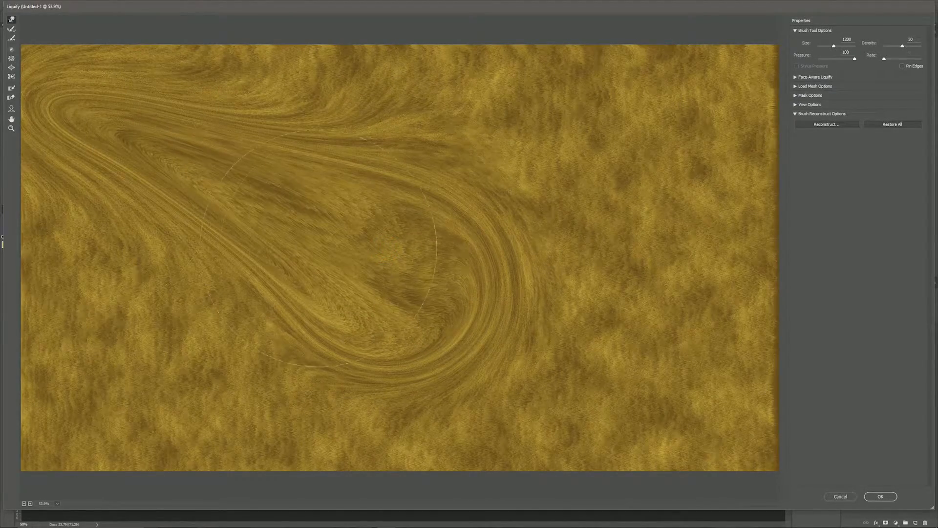
{"action": "mouse_move", "coordinate": [575, 215]}
{"action": "left_mouse_down"}
{"action": "mouse_move", "coordinate": [580, 242]}
{"action": "mouse_move", "coordinate": [563, 192]}
{"action": "mouse_move", "coordinate": [225, 391]}
{"action": "mouse_move", "coordinate": [252, 397]}
{"action": "left_mouse_up"}
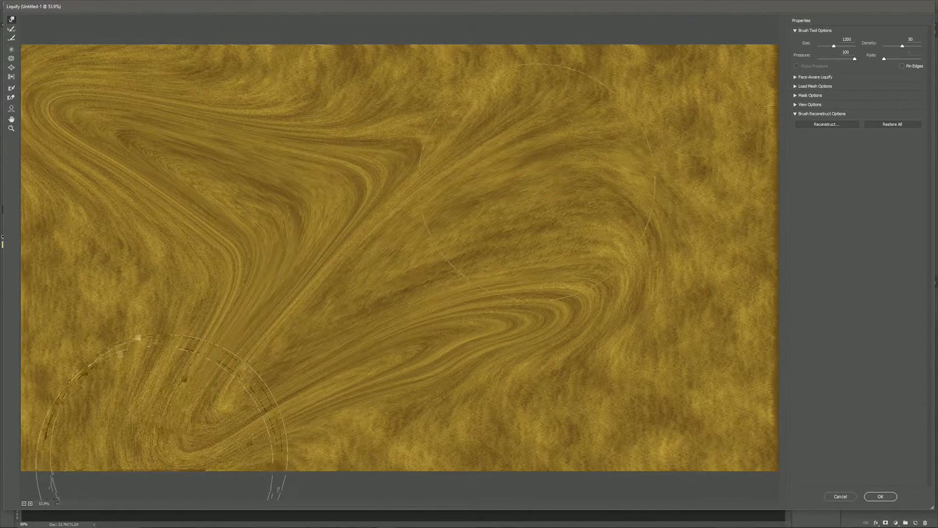
{"action": "mouse_move", "coordinate": [357, 185]}
{"action": "left_mouse_down"}
{"action": "mouse_move", "coordinate": [391, 162]}
{"action": "mouse_move", "coordinate": [513, 244]}
{"action": "mouse_move", "coordinate": [452, 176]}
{"action": "mouse_move", "coordinate": [675, 60]}
{"action": "mouse_move", "coordinate": [727, 53]}
{"action": "left_mouse_up"}
{"action": "left_click_drag", "start_coordinate": [390, 115], "coordinate": [405, 82]}
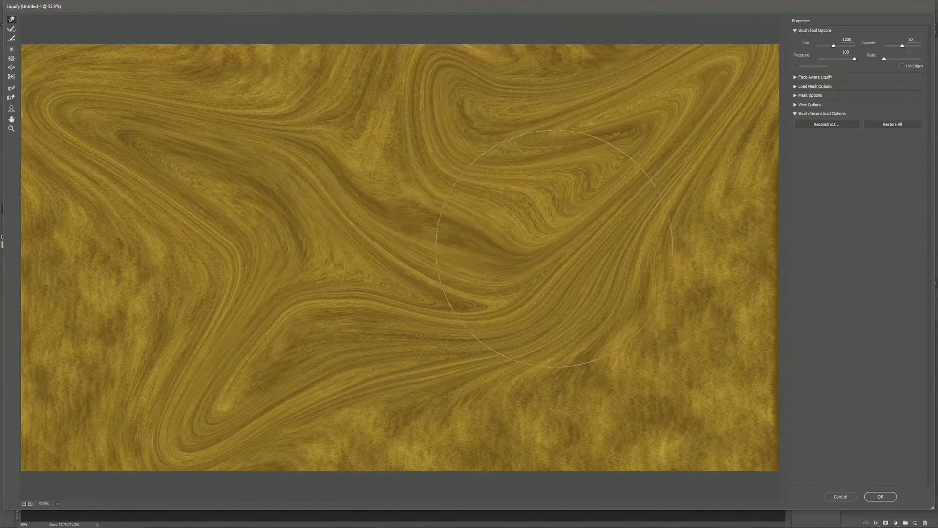
{"action": "mouse_move", "coordinate": [556, 249]}
{"action": "left_mouse_down"}
{"action": "mouse_move", "coordinate": [578, 274]}
{"action": "mouse_move", "coordinate": [529, 254]}
{"action": "mouse_move", "coordinate": [555, 243]}
{"action": "mouse_move", "coordinate": [511, 192]}
{"action": "mouse_move", "coordinate": [460, 196]}
{"action": "mouse_move", "coordinate": [476, 205]}
{"action": "left_mouse_up"}
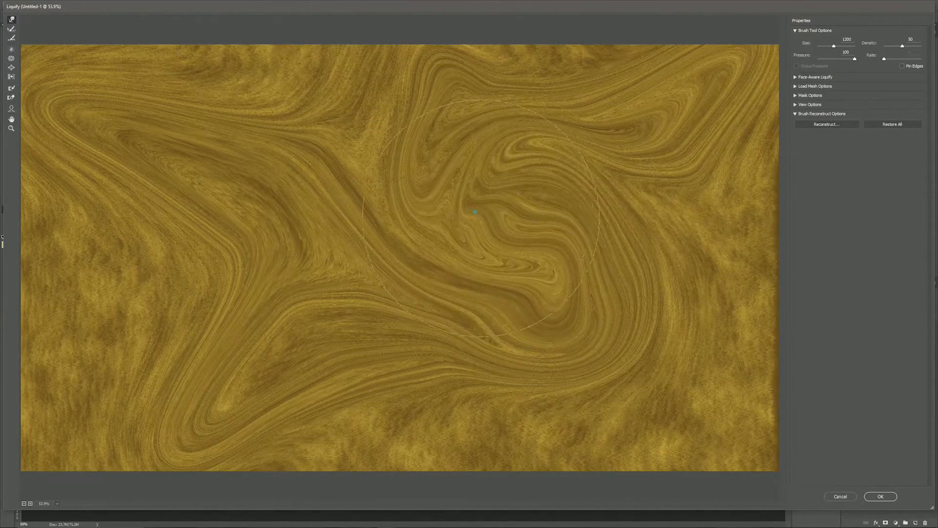
{"action": "left_click_drag", "start_coordinate": [531, 288], "coordinate": [879, 465]}
{"action": "left_click_drag", "start_coordinate": [516, 386], "coordinate": [507, 525]}
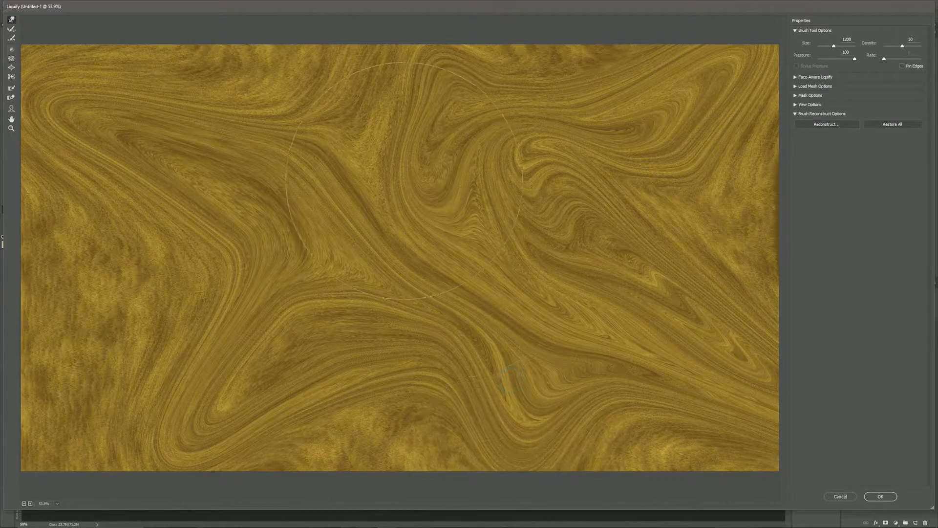
{"action": "mouse_move", "coordinate": [251, 269]}
{"action": "left_mouse_down"}
{"action": "mouse_move", "coordinate": [119, 328]}
{"action": "mouse_move", "coordinate": [36, 349]}
{"action": "left_mouse_up"}
{"action": "left_click_drag", "start_coordinate": [333, 173], "coordinate": [289, 42]}
{"action": "left_click_drag", "start_coordinate": [416, 389], "coordinate": [387, 508]}
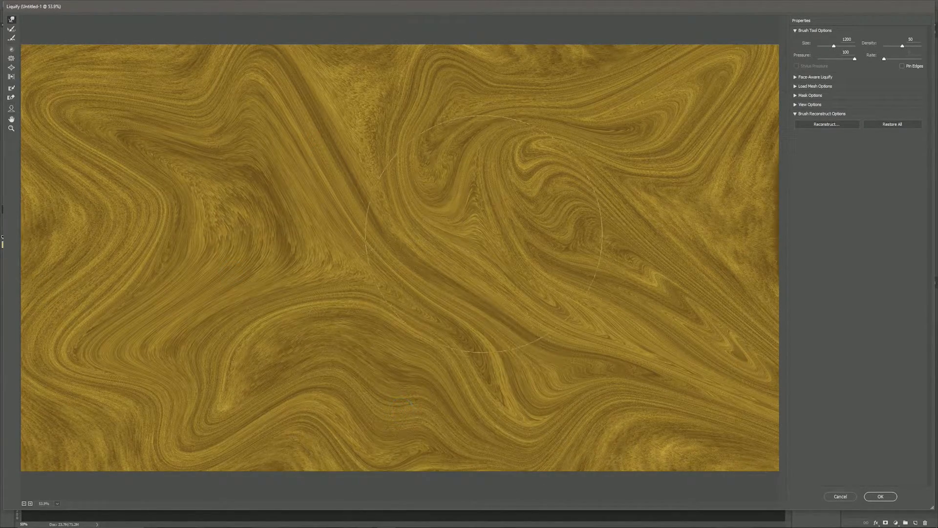
{"action": "mouse_move", "coordinate": [439, 169]}
{"action": "left_mouse_down"}
{"action": "mouse_move", "coordinate": [346, 79]}
{"action": "mouse_move", "coordinate": [333, 48]}
{"action": "left_mouse_up"}
{"action": "left_click_drag", "start_coordinate": [687, 184], "coordinate": [746, 163]}
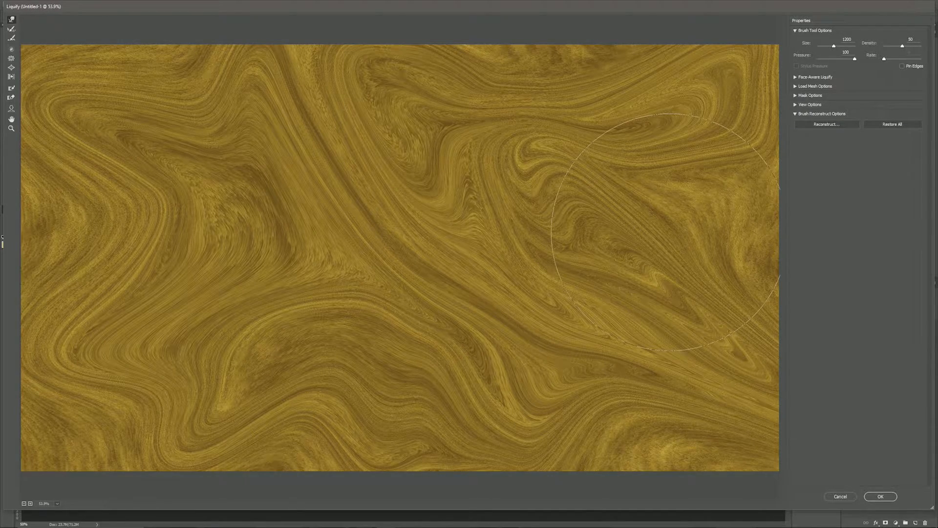
Step: Commit layer 3's Liquify warp and switch layer 2 to the Lighten blend mode
{"action": "left_click", "coordinate": [880, 496]}
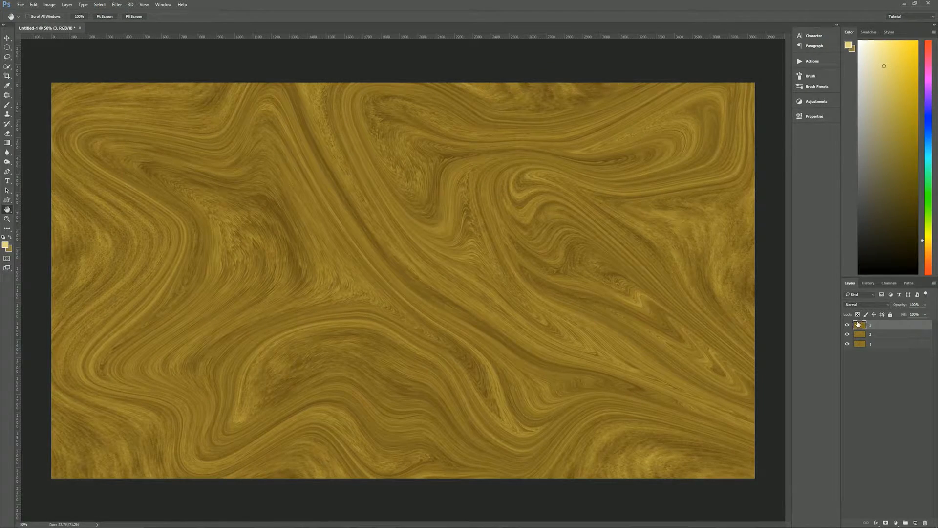
{"action": "left_click", "coordinate": [886, 336]}
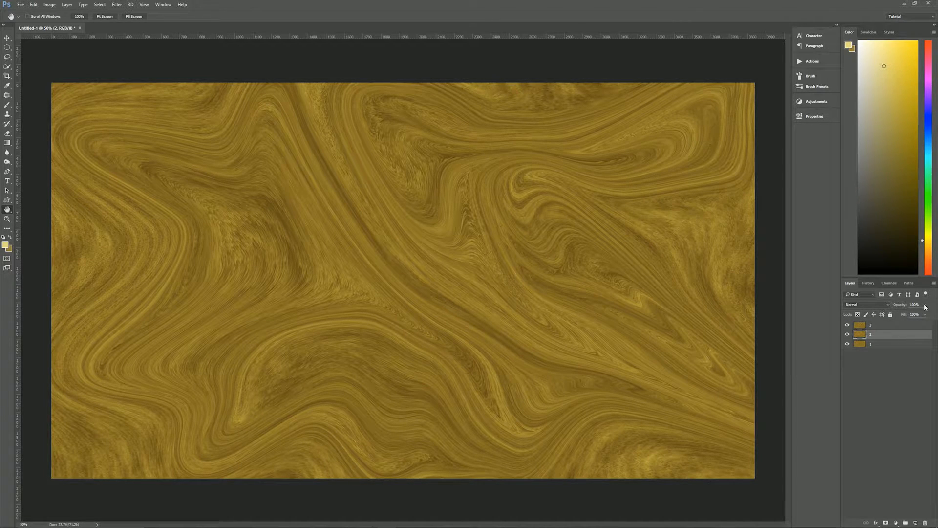
{"action": "left_click", "coordinate": [880, 304]}
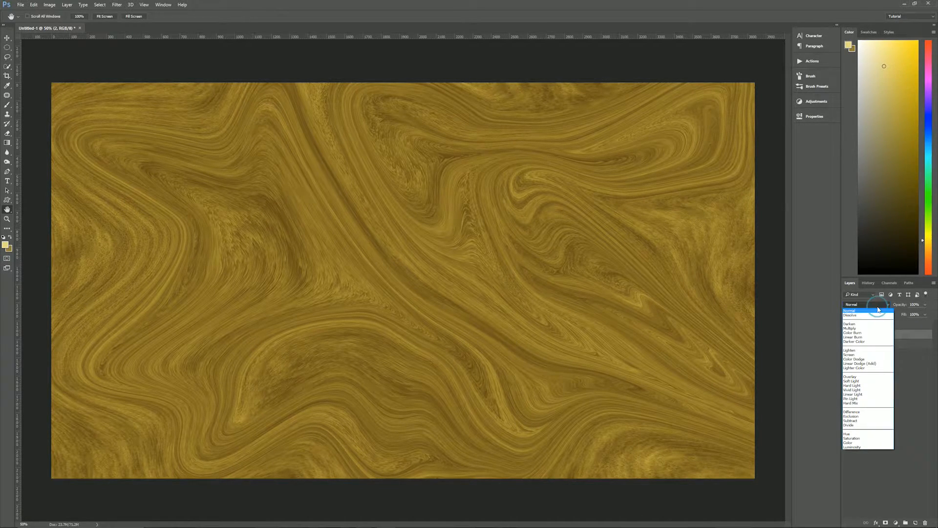
{"action": "left_click", "coordinate": [870, 351]}
Step: Lower layer 2's opacity to roughly 77%
{"action": "left_click", "coordinate": [924, 305]}
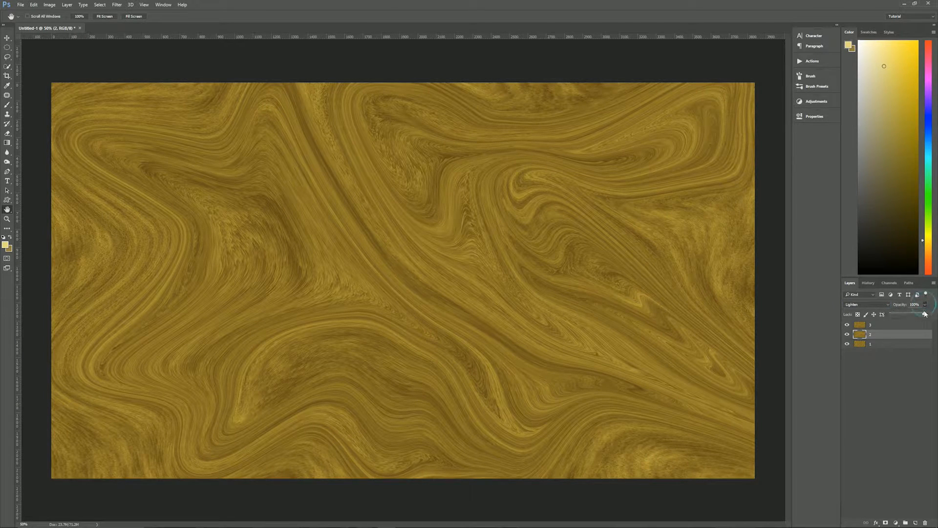
{"action": "left_click_drag", "start_coordinate": [921, 315], "coordinate": [915, 316]}
{"action": "left_click", "coordinate": [909, 298]}
Step: Settle layer 2's opacity at 77% and deselect it
{"action": "left_click", "coordinate": [925, 304]}
{"action": "left_click", "coordinate": [915, 299]}
{"action": "left_click", "coordinate": [908, 369]}
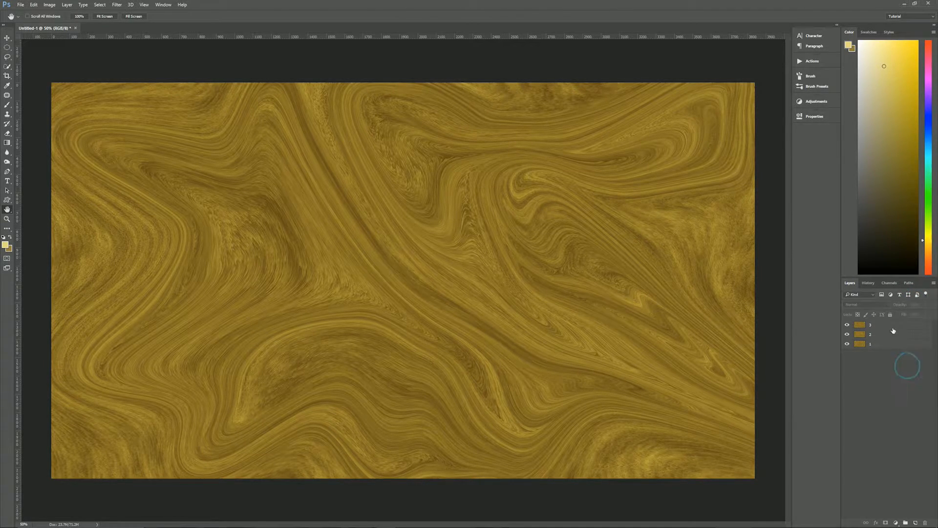
Step: Set layer 3's blend mode to Hard Light, then deselect all layers
{"action": "left_click", "coordinate": [850, 328]}
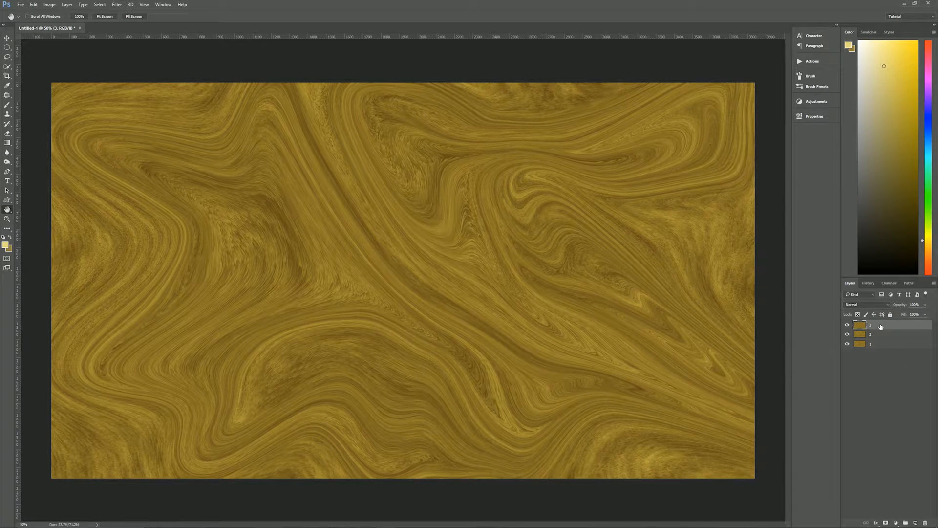
{"action": "left_click", "coordinate": [872, 305]}
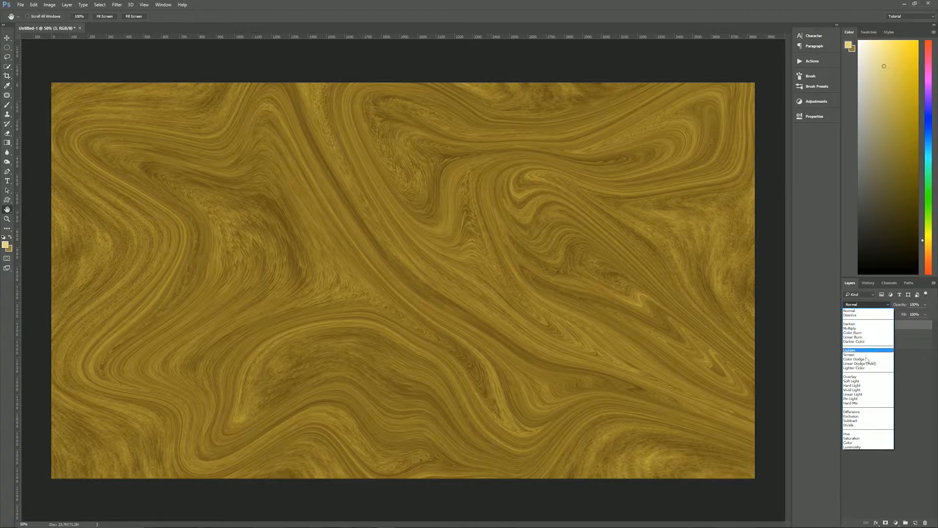
{"action": "left_click", "coordinate": [865, 385]}
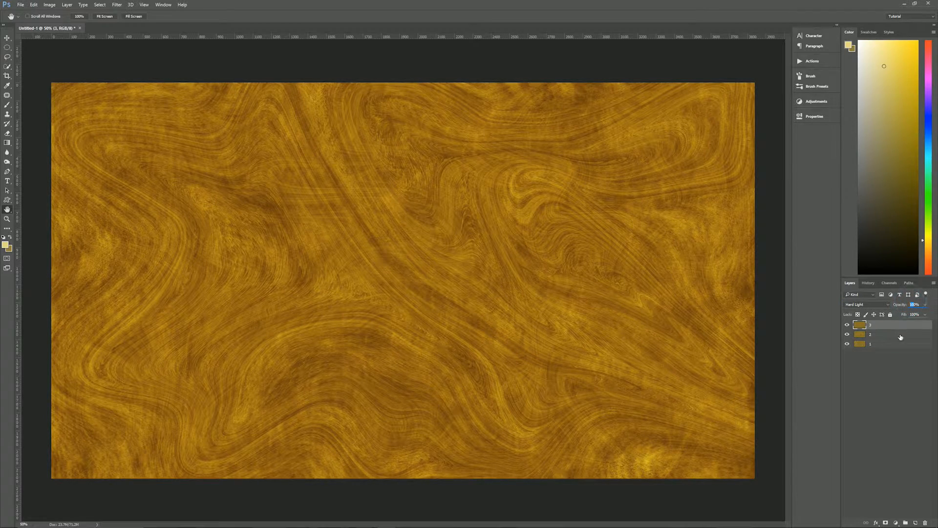
{"action": "left_click", "coordinate": [897, 386]}
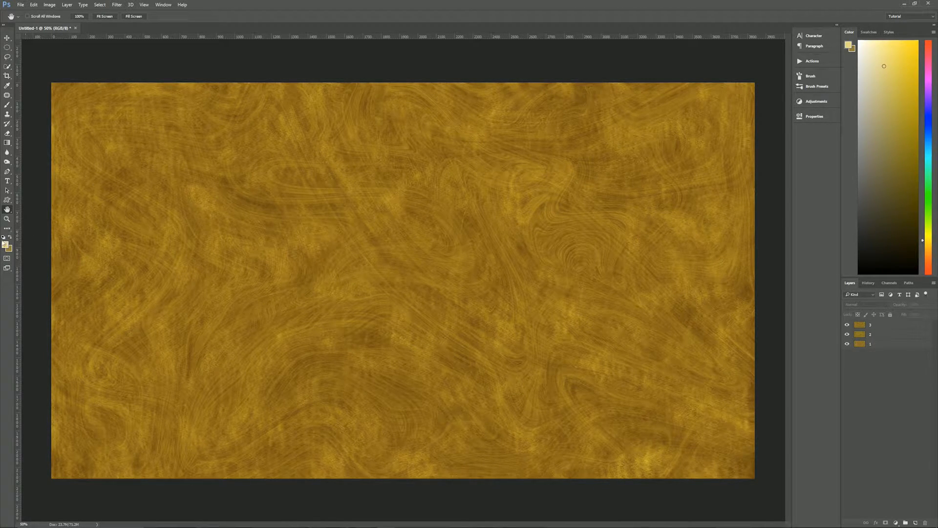
Step: Set the foreground colour to hex c7b889
{"action": "left_click", "coordinate": [5, 245]}
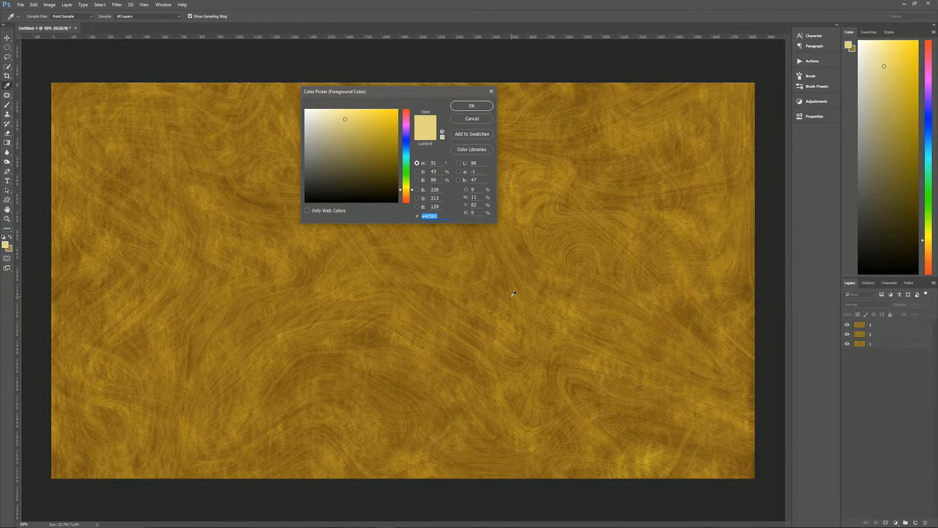
{"action": "type", "text": "c"}
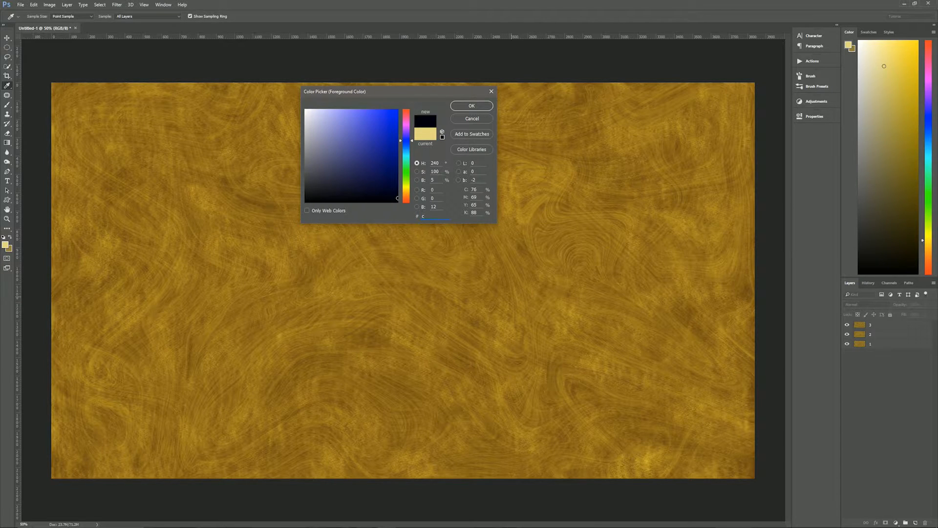
{"action": "type", "text": "7b889"}
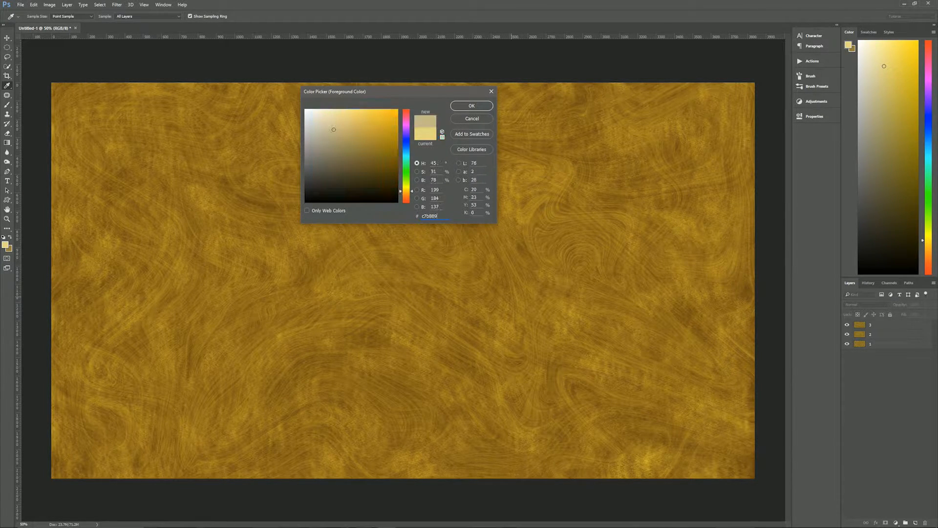
{"action": "left_click", "coordinate": [463, 108]}
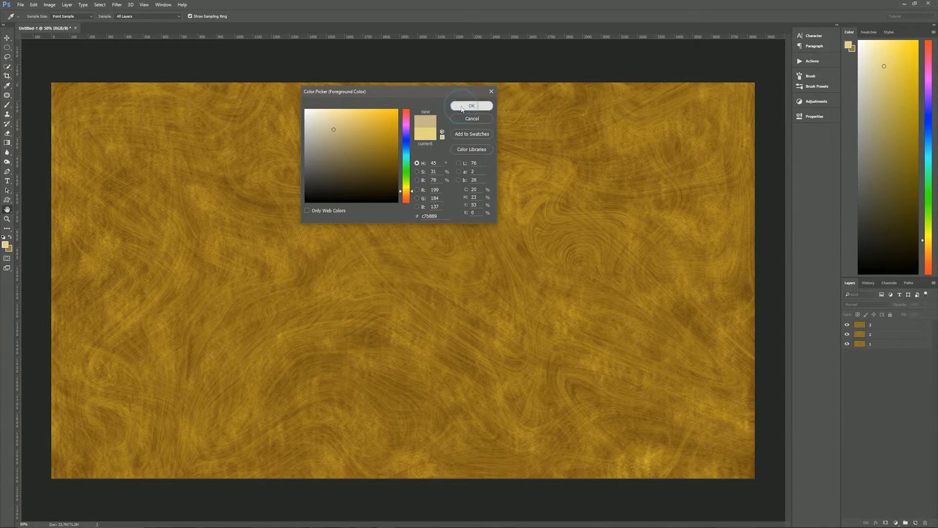
Step: Set the background colour to hex 654d10 and switch to the Hand tool
{"action": "left_click", "coordinate": [8, 248]}
{"action": "double_click", "coordinate": [429, 216]}
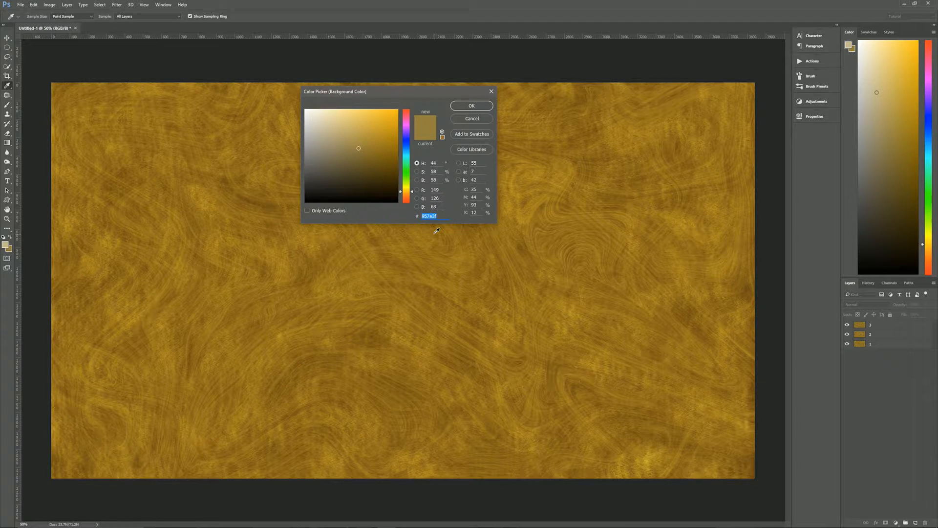
{"action": "type", "text": "654"}
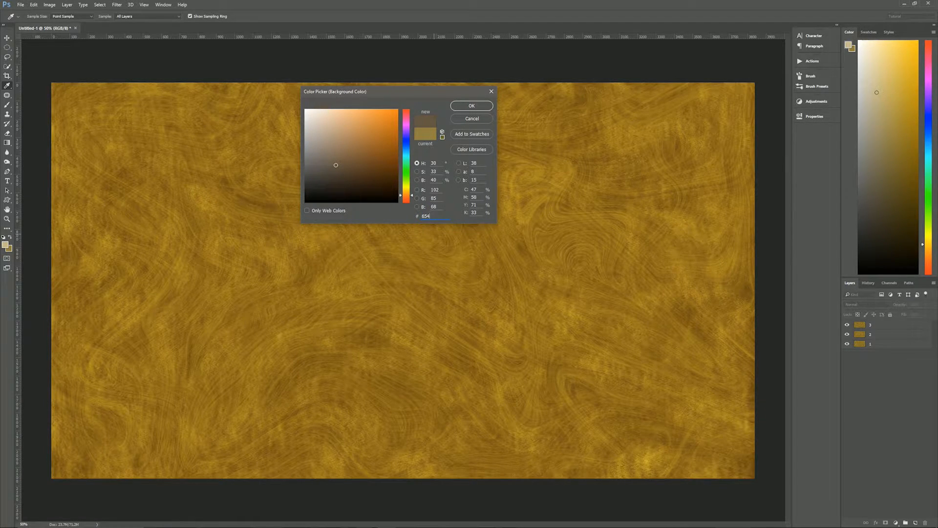
{"action": "type", "text": "d10"}
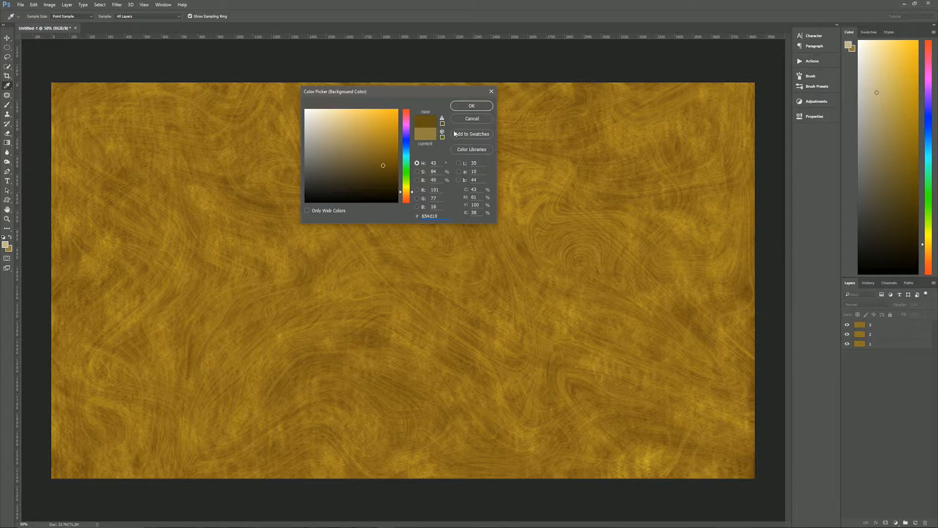
{"action": "left_click", "coordinate": [471, 105]}
{"action": "key", "text": "h"}
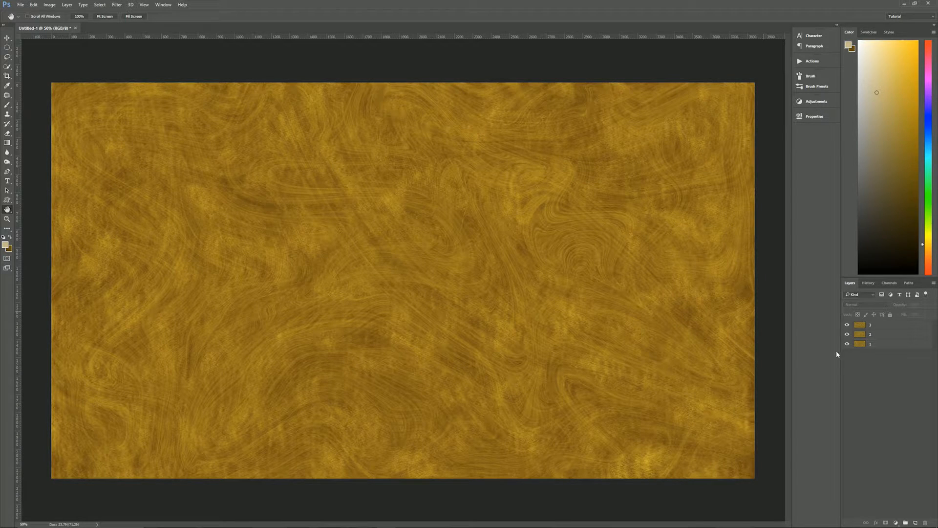
Step: Add two new layers and fill Layer 1 with Render > Clouds, re-rolling the pattern twice
{"action": "left_click", "coordinate": [915, 521]}
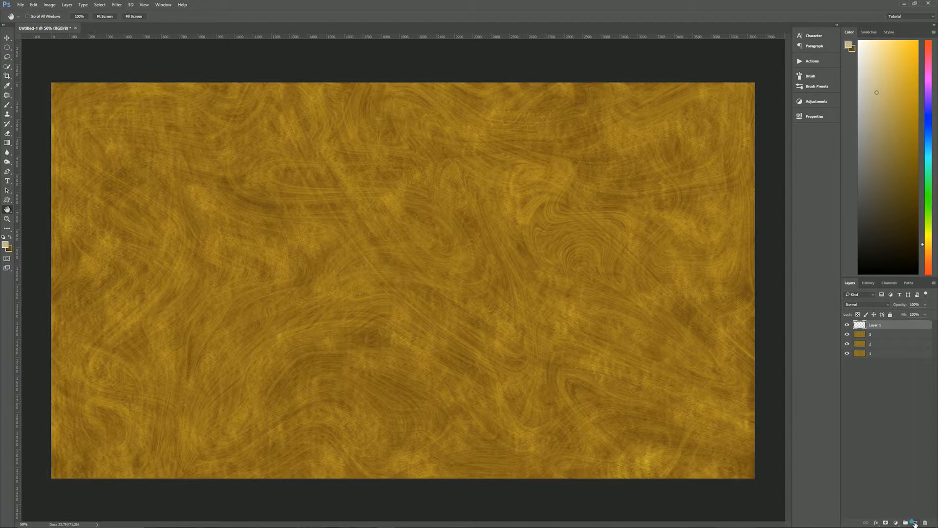
{"action": "left_click", "coordinate": [915, 522]}
{"action": "left_click", "coordinate": [878, 335]}
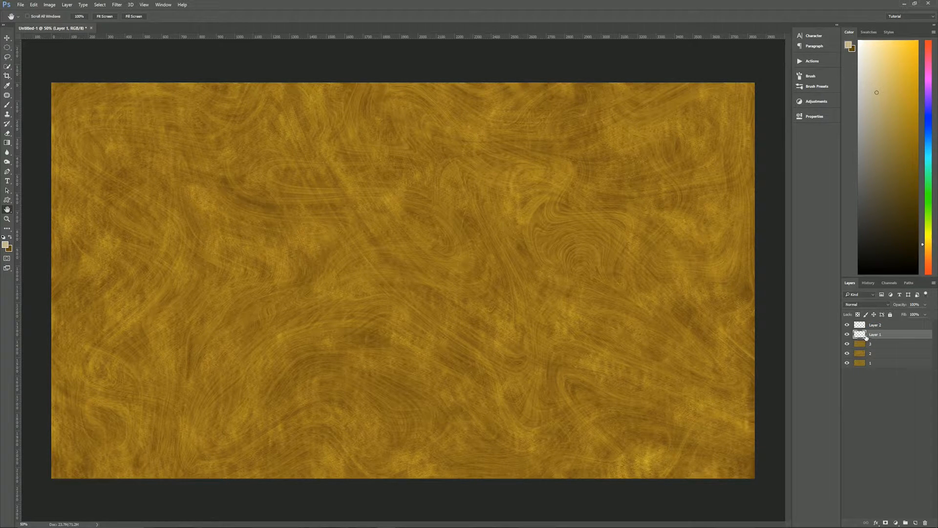
{"action": "left_click", "coordinate": [121, 6]}
{"action": "mouse_move", "coordinate": [140, 129]}
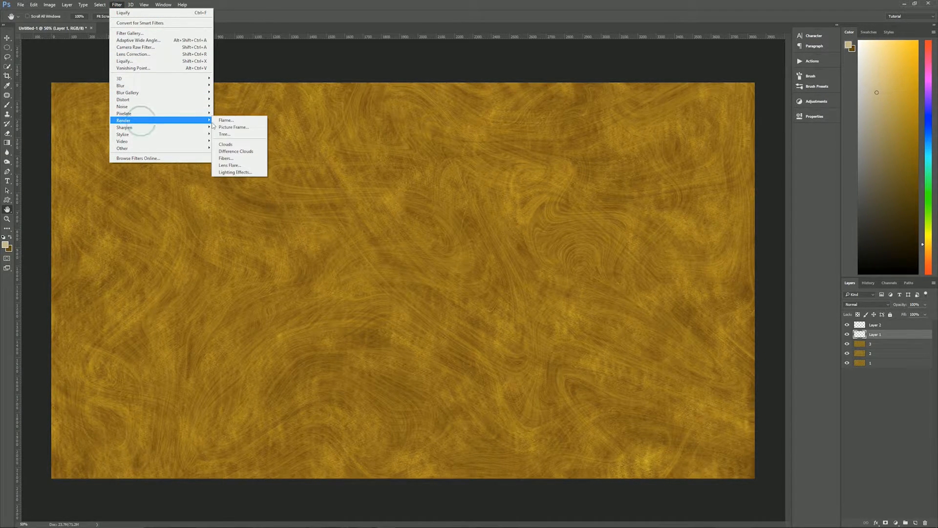
{"action": "left_click", "coordinate": [229, 145]}
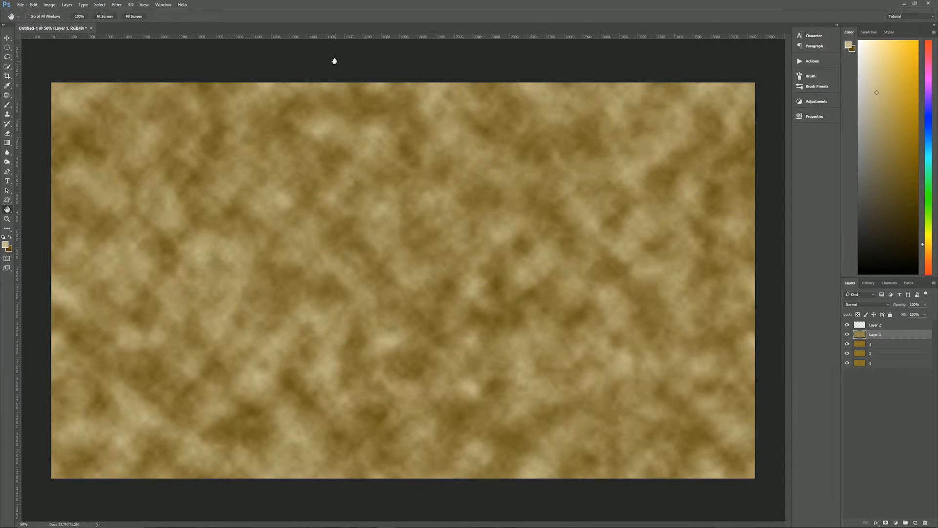
{"action": "key", "text": "ctrl+f"}
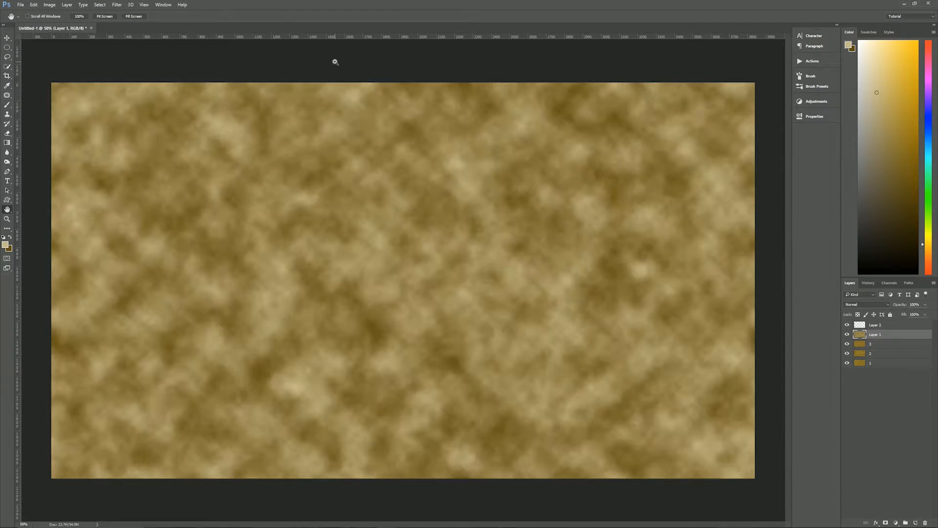
{"action": "key", "text": "ctrl+f"}
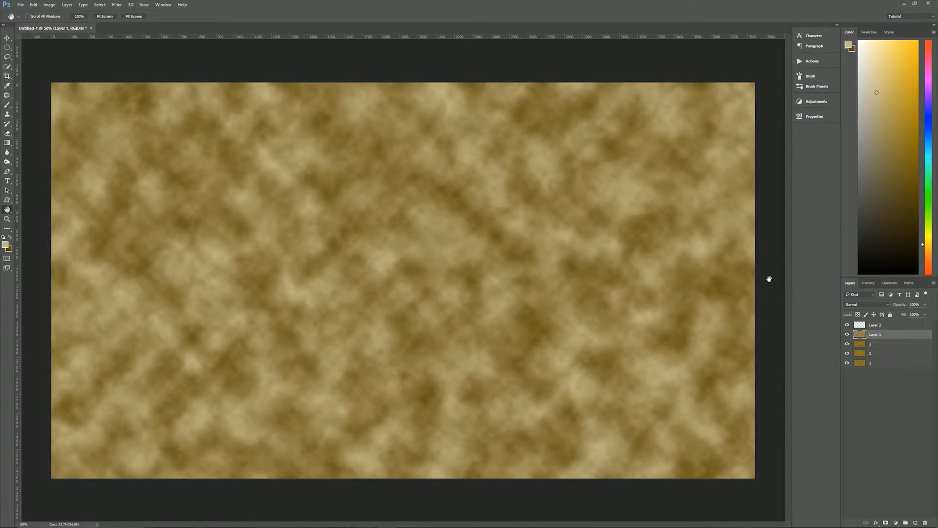
Step: Fill Layer 2 with clouds, re-roll once, hide it, and return to Layer 1
{"action": "left_click", "coordinate": [881, 325]}
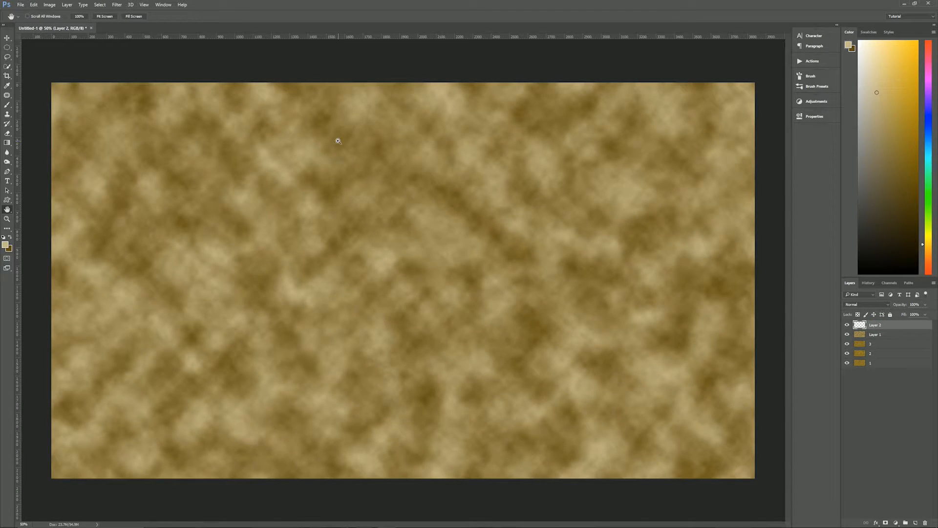
{"action": "key", "text": "ctrl+f"}
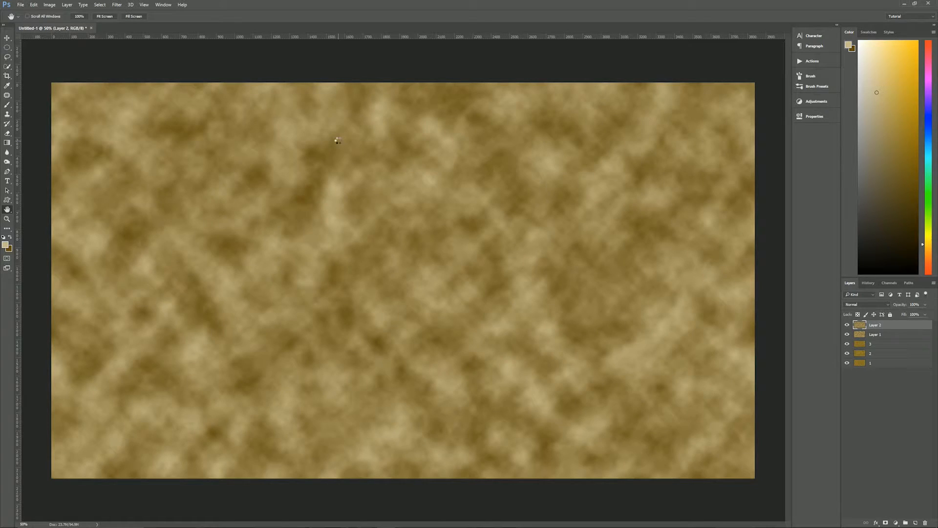
{"action": "key", "text": "ctrl+f"}
{"action": "key", "text": "ctrl+f"}
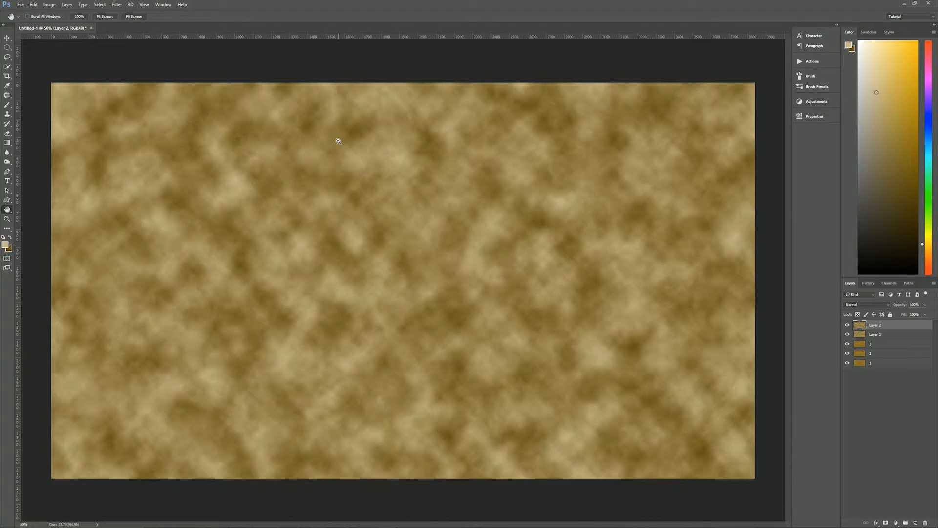
{"action": "left_click", "coordinate": [846, 325]}
{"action": "left_click", "coordinate": [847, 325]}
{"action": "left_click", "coordinate": [848, 325]}
{"action": "left_click", "coordinate": [884, 336]}
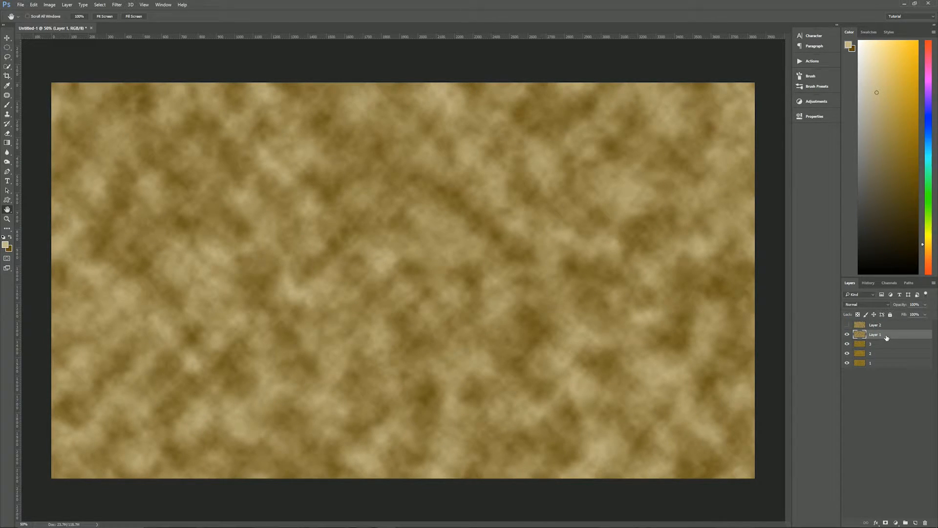
Step: Apply Filter Gallery's Artistic > Palette Knife to Layer 1 with Stroke Size 20
{"action": "left_click", "coordinate": [117, 5]}
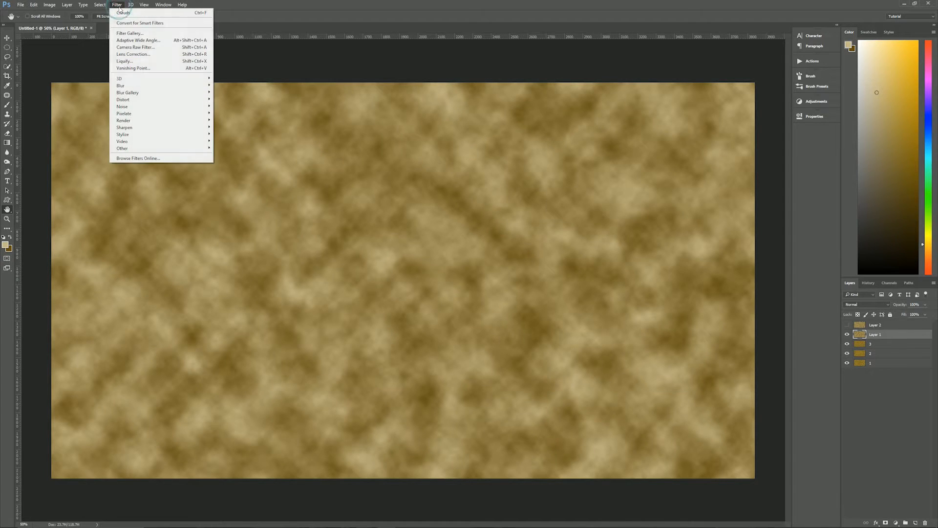
{"action": "left_click", "coordinate": [140, 33]}
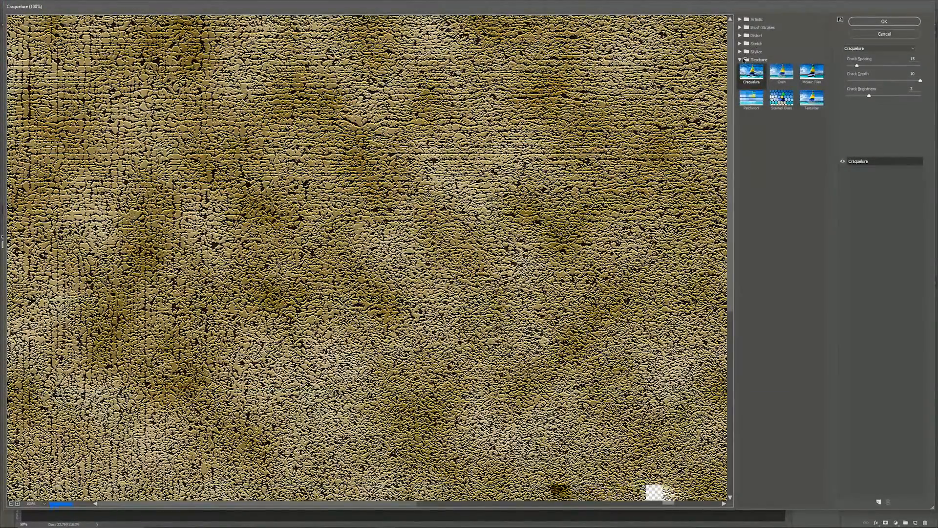
{"action": "left_click", "coordinate": [740, 59]}
{"action": "left_click", "coordinate": [740, 20]}
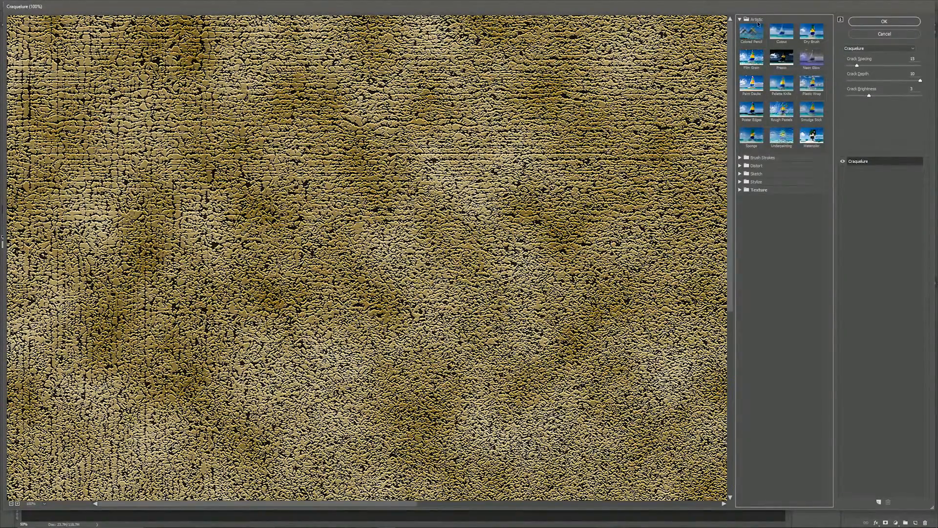
{"action": "left_click", "coordinate": [781, 87]}
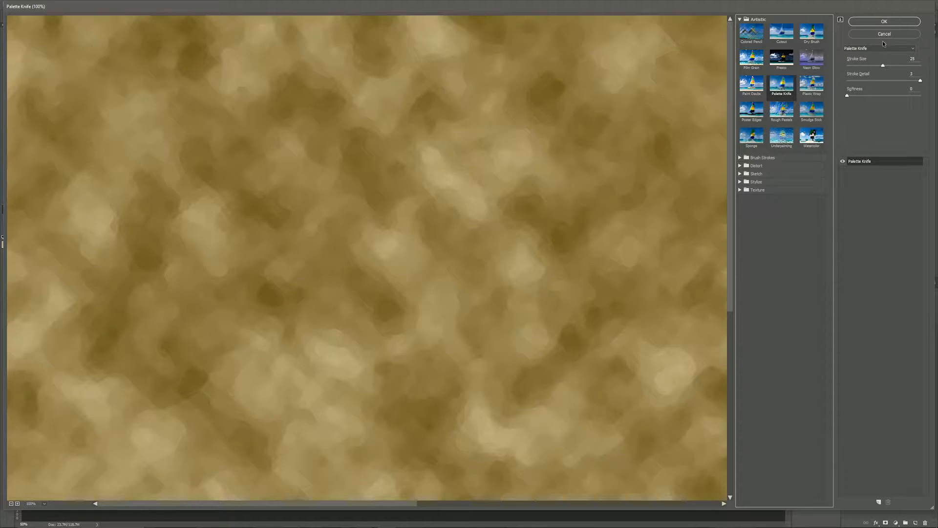
{"action": "double_click", "coordinate": [911, 58]}
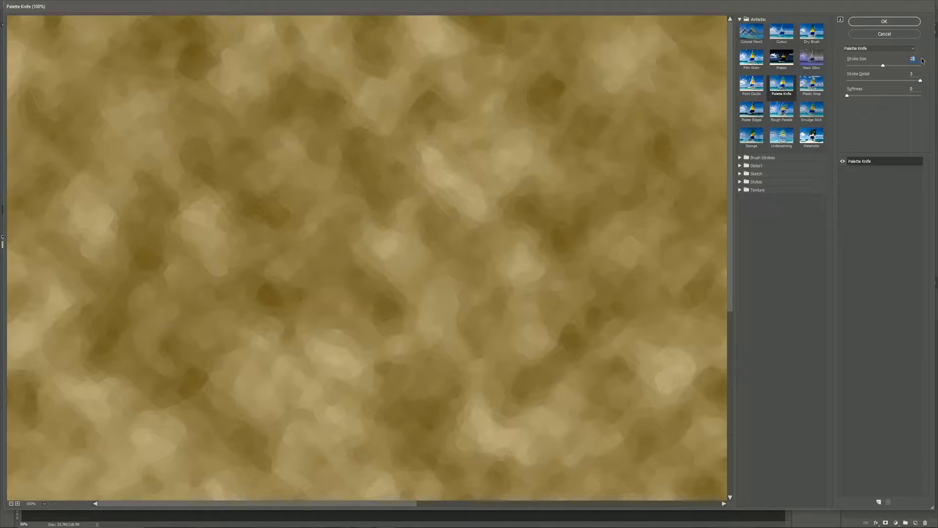
{"action": "type", "text": "20"}
{"action": "double_click", "coordinate": [916, 91]}
{"action": "left_click", "coordinate": [880, 21]}
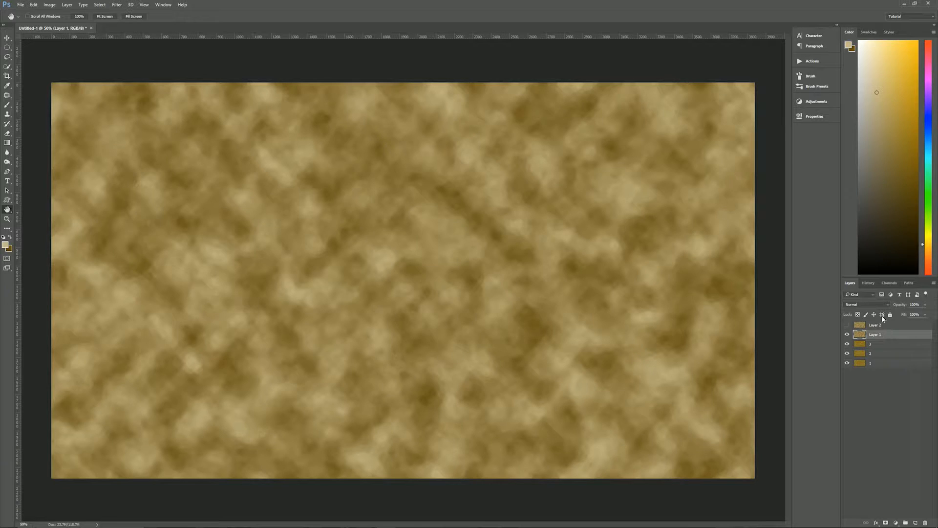
Step: Blend Layer 1 as Overlay at 57% opacity, then select Layer 2 and make it visible
{"action": "left_click", "coordinate": [874, 305]}
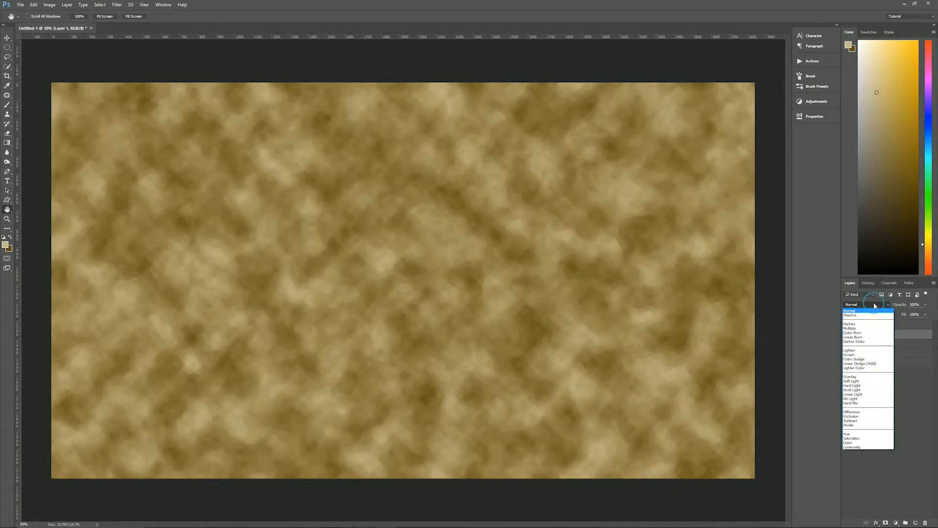
{"action": "left_click", "coordinate": [865, 377]}
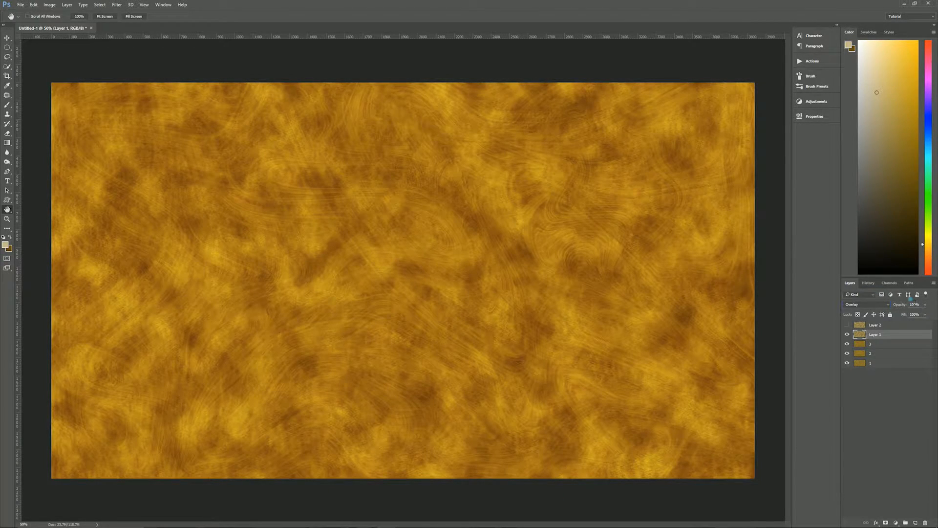
{"action": "left_click", "coordinate": [899, 305]}
{"action": "type", "text": "57"}
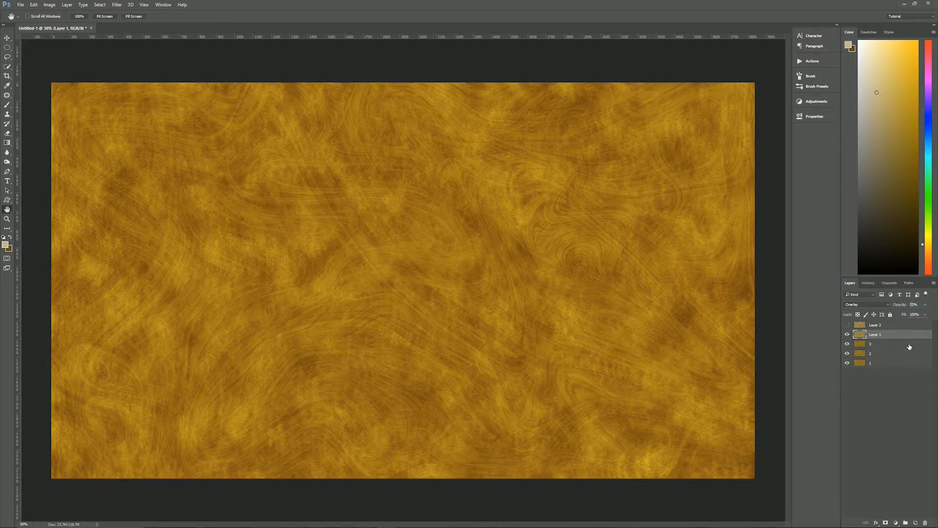
{"action": "left_click", "coordinate": [880, 325]}
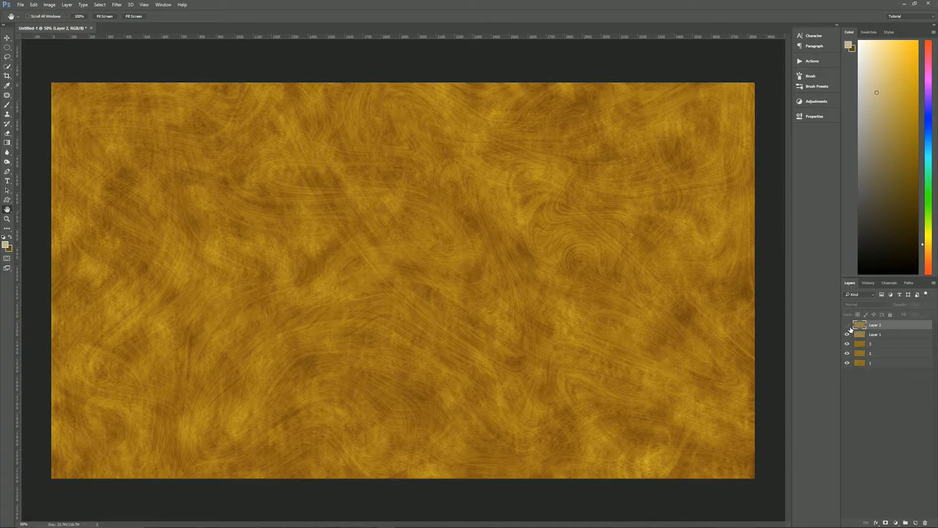
{"action": "left_click", "coordinate": [848, 326]}
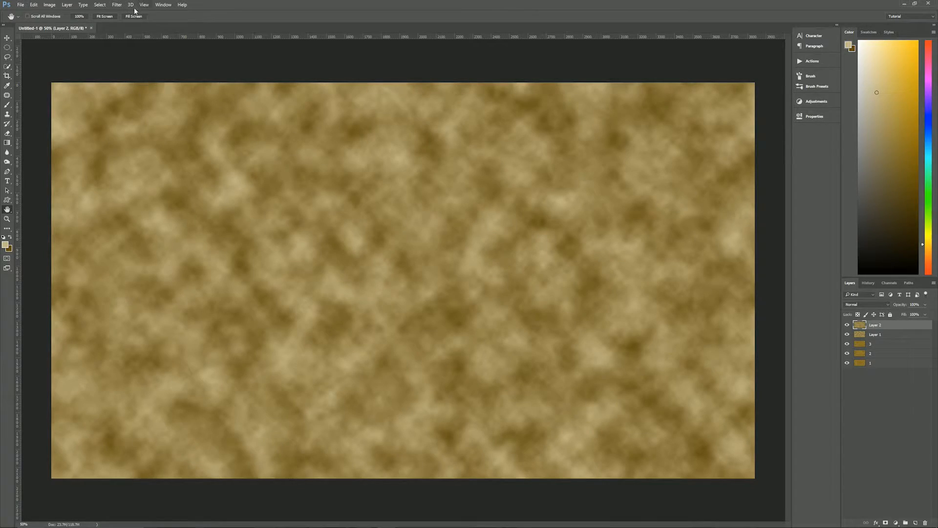
Step: Apply the Filter Gallery's Smudge Stick filter to Layer 2 (Stroke Length 2, Highlight Area 0, Intensity 10)
{"action": "left_click", "coordinate": [117, 6]}
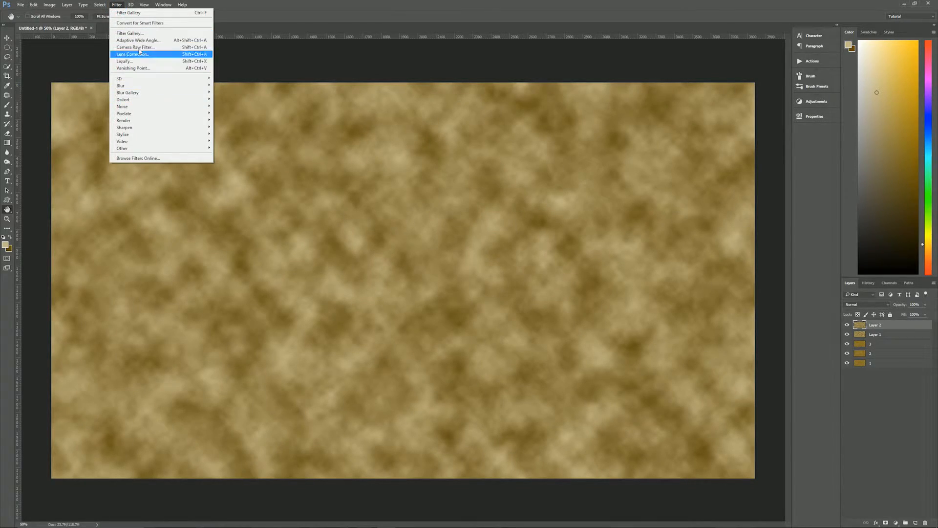
{"action": "left_click", "coordinate": [130, 33]}
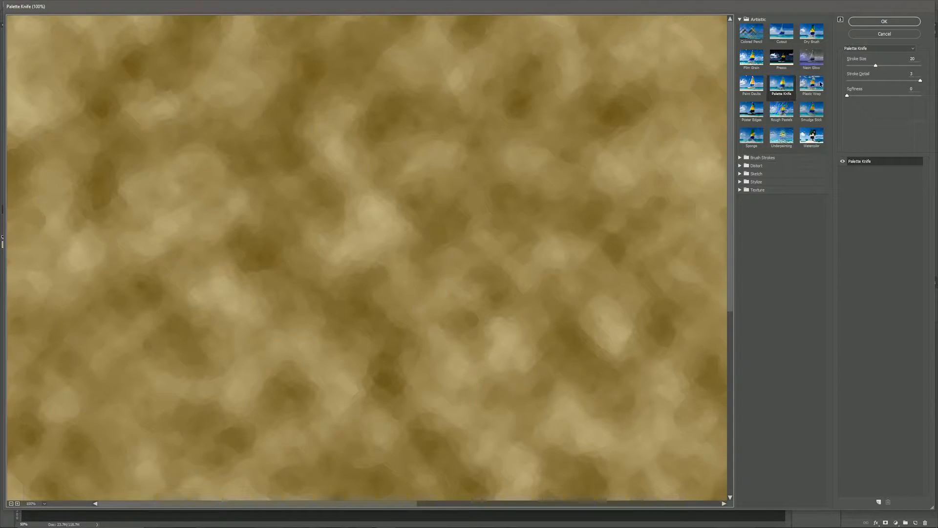
{"action": "left_click", "coordinate": [810, 111]}
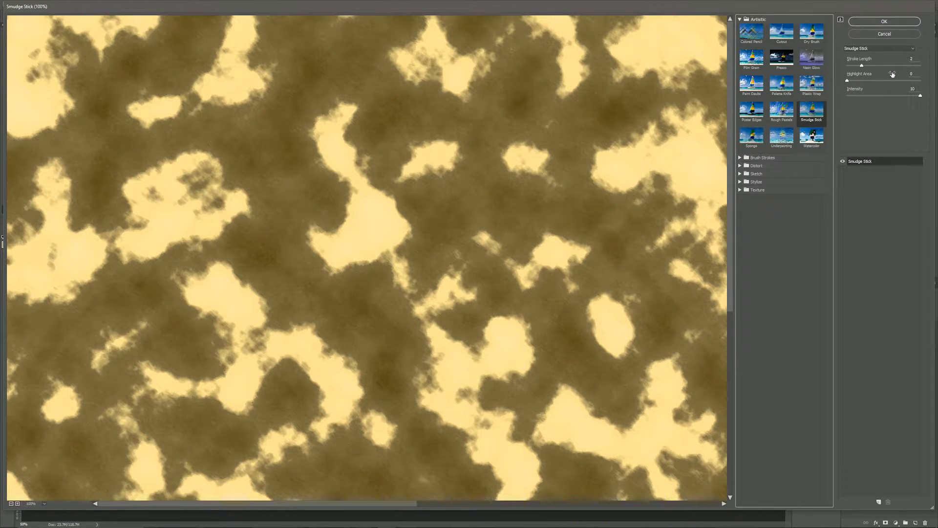
{"action": "left_click", "coordinate": [881, 22]}
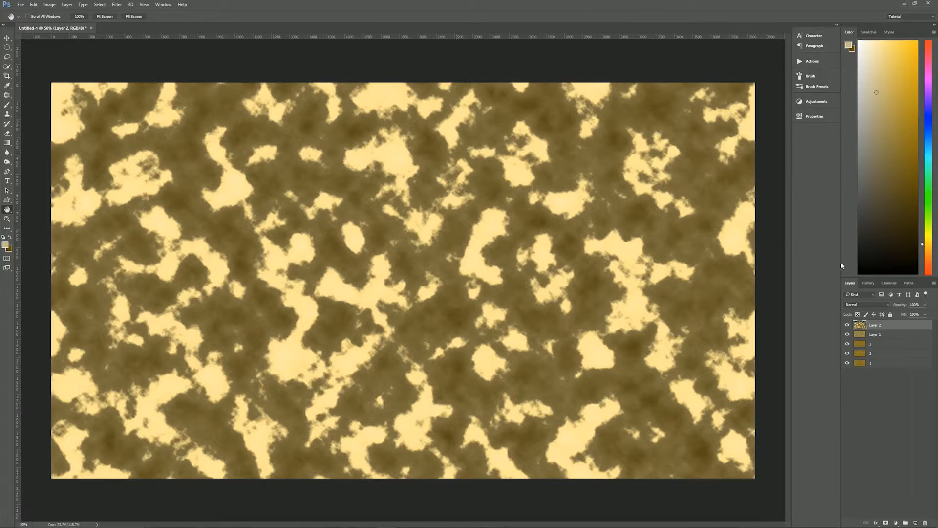
Step: Set Layer 2's blend mode to Color Burn with opacity 10%
{"action": "left_click", "coordinate": [869, 303]}
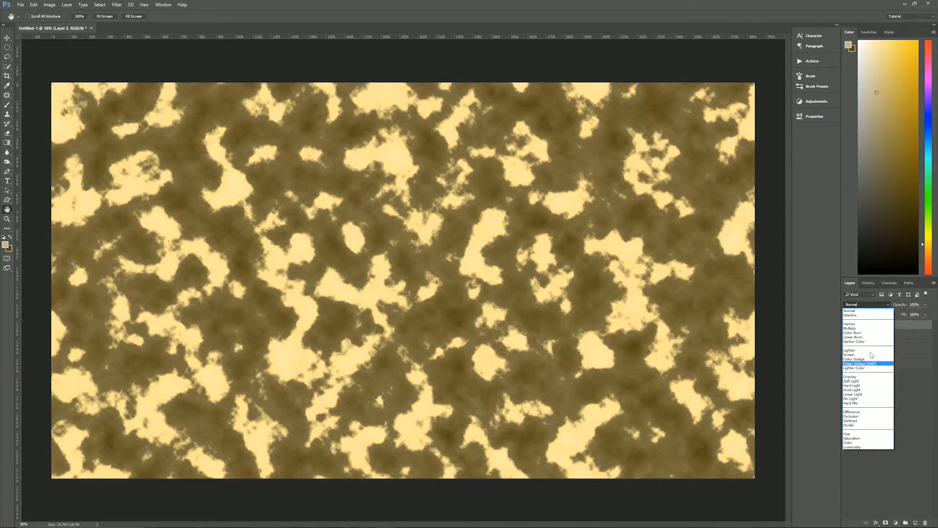
{"action": "left_click", "coordinate": [863, 332]}
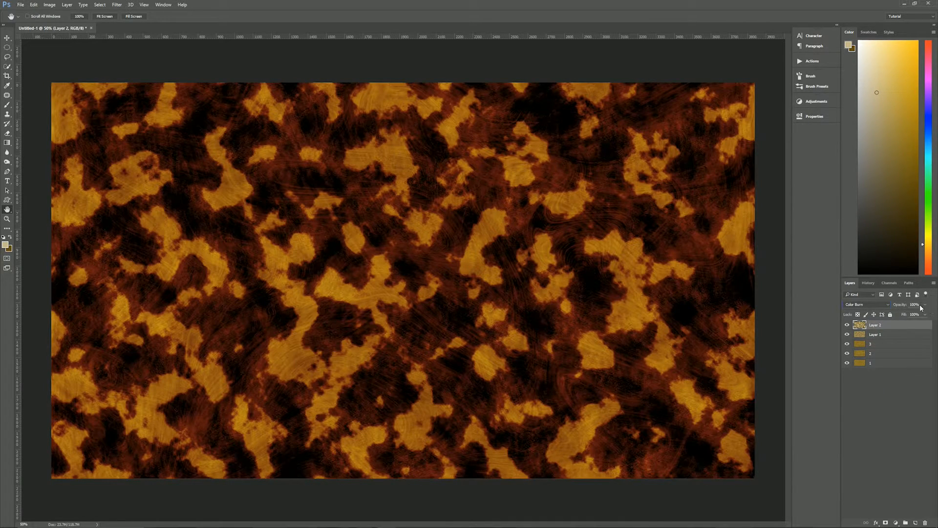
{"action": "double_click", "coordinate": [912, 303]}
{"action": "type", "text": "10"}
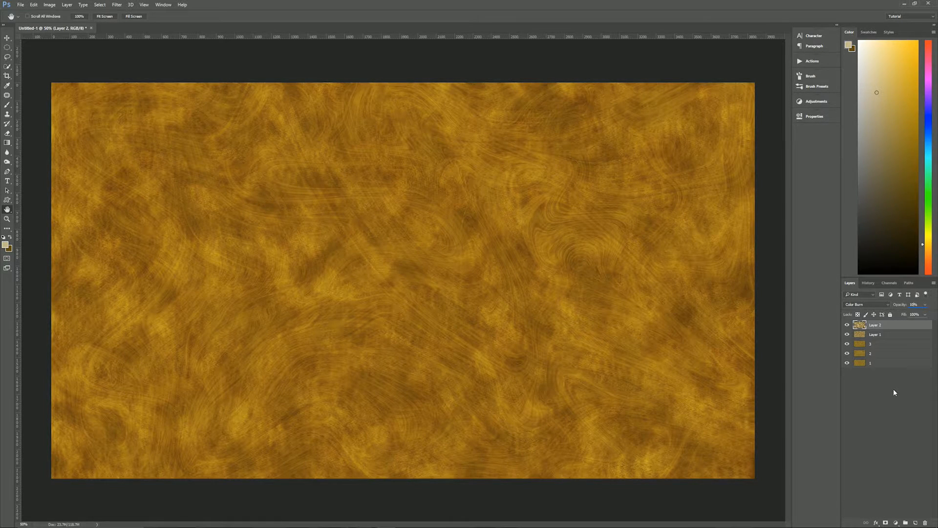
Step: Stamp all visible layers into Layer 3, hide the layers below it, and duplicate it twice
{"action": "key", "text": "ctrl+shift+alt+e"}
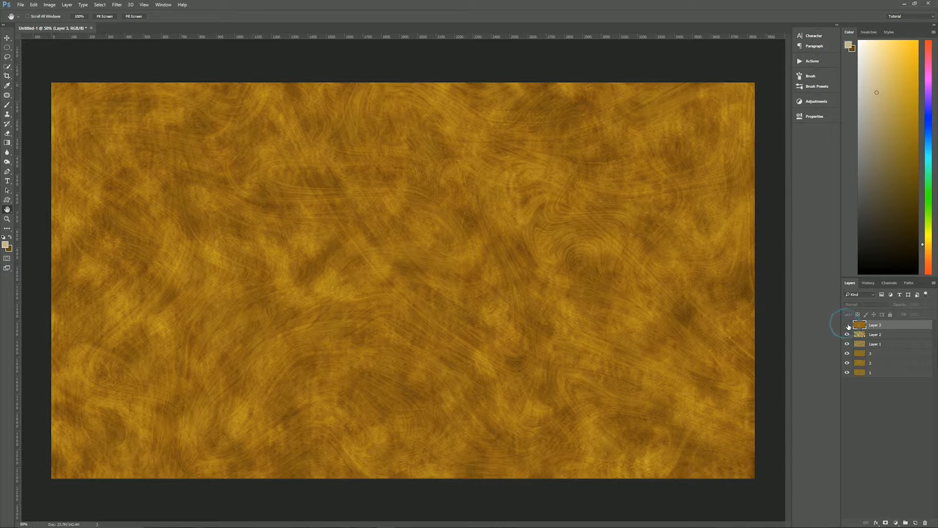
{"action": "left_click_drag", "start_coordinate": [847, 335], "coordinate": [855, 369]}
{"action": "key", "text": "ctrl+j"}
{"action": "key", "text": "ctrl+j"}
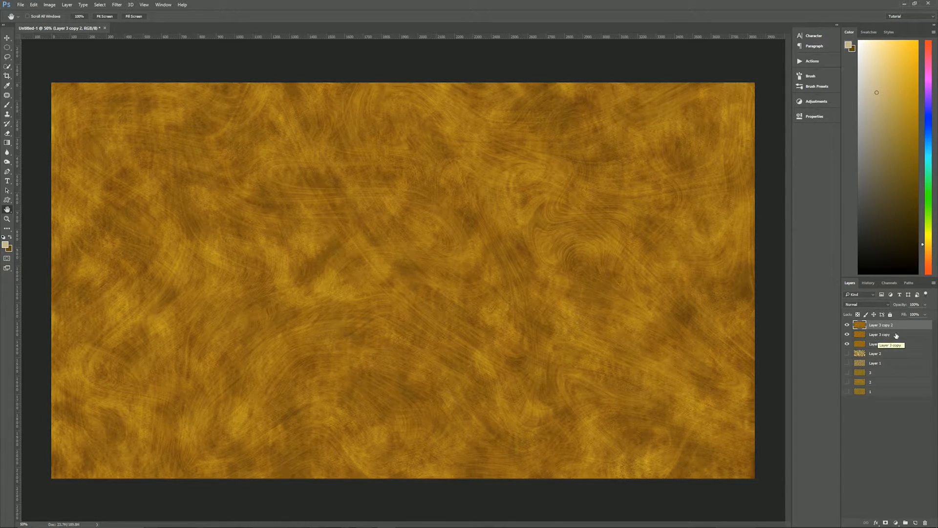
{"action": "left_click", "coordinate": [887, 344]}
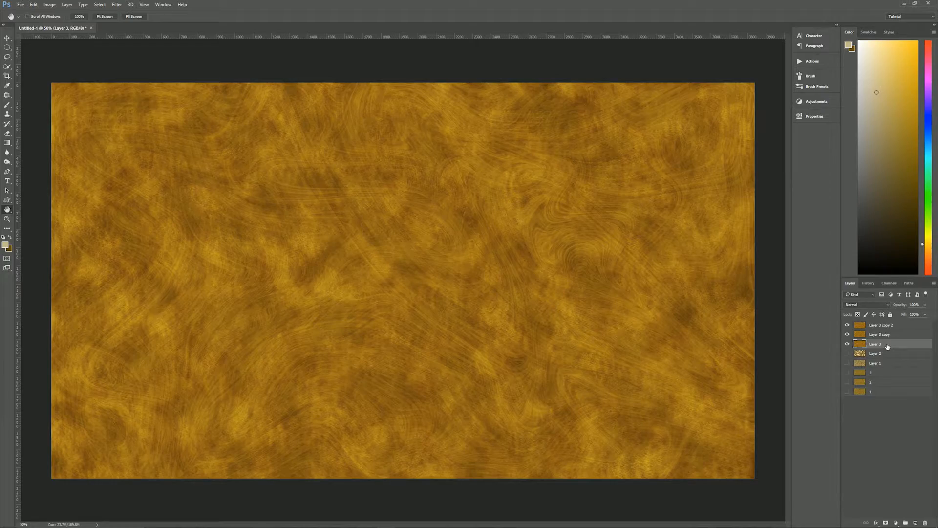
Step: Apply the Brush Strokes > Spatter filter (Smoothness 15) to Layer 3 through the Filter Gallery
{"action": "left_click", "coordinate": [117, 5]}
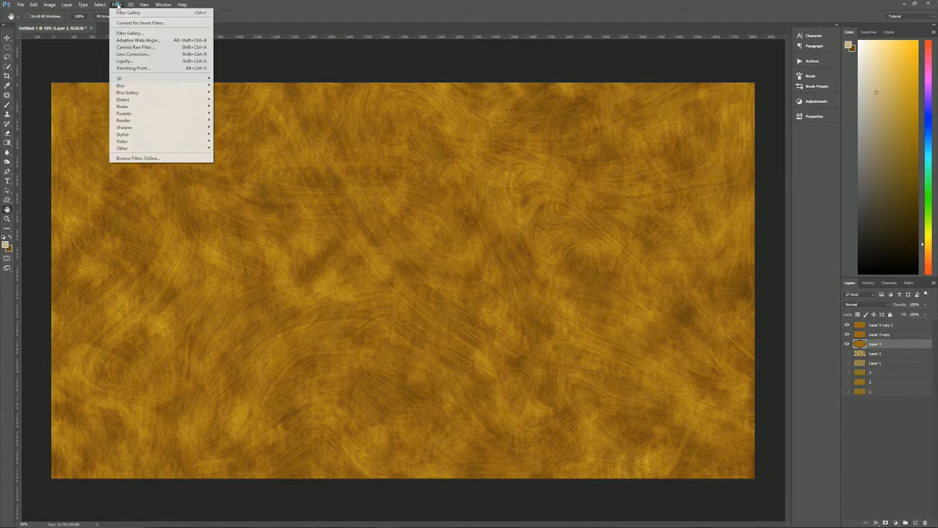
{"action": "left_click", "coordinate": [136, 33]}
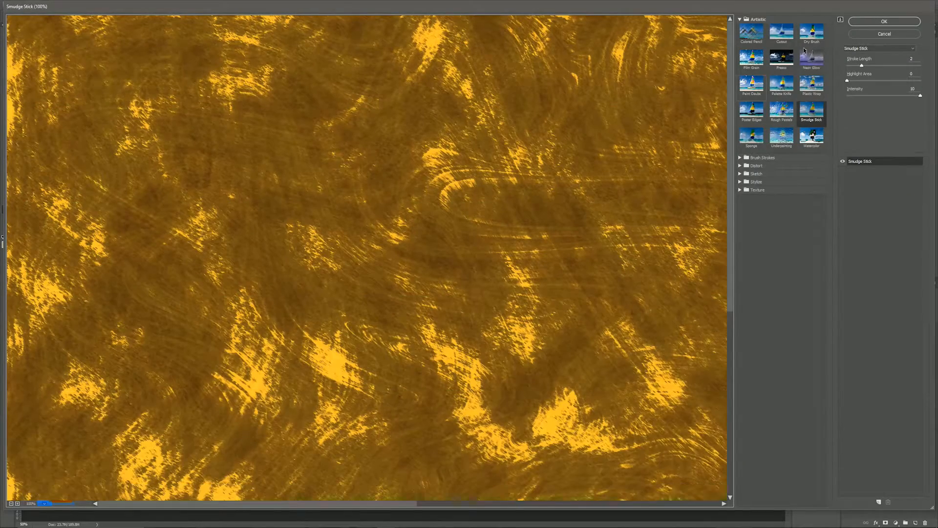
{"action": "left_click", "coordinate": [741, 19]}
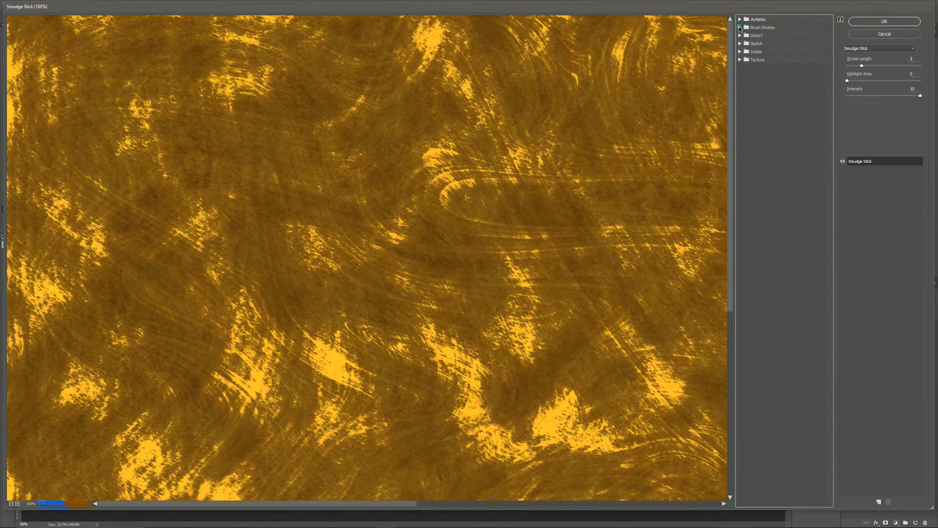
{"action": "left_click", "coordinate": [740, 27]}
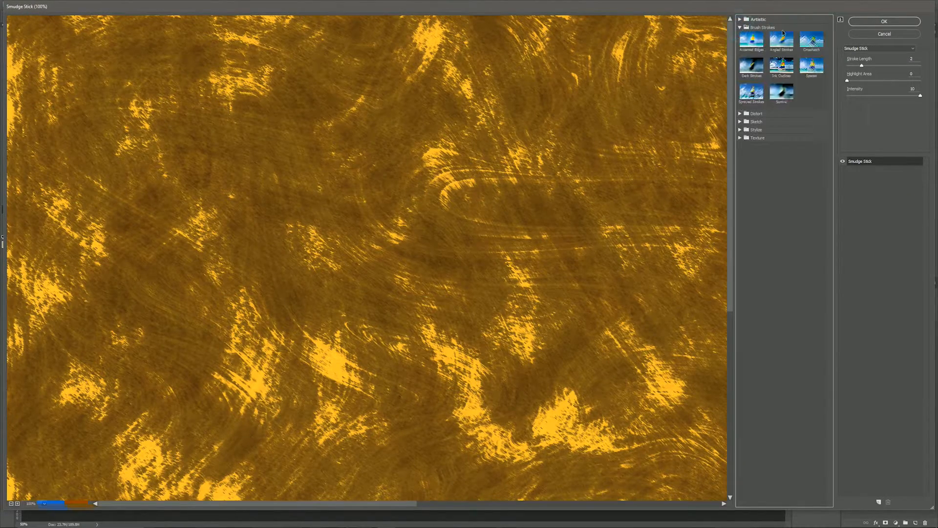
{"action": "left_click", "coordinate": [809, 71]}
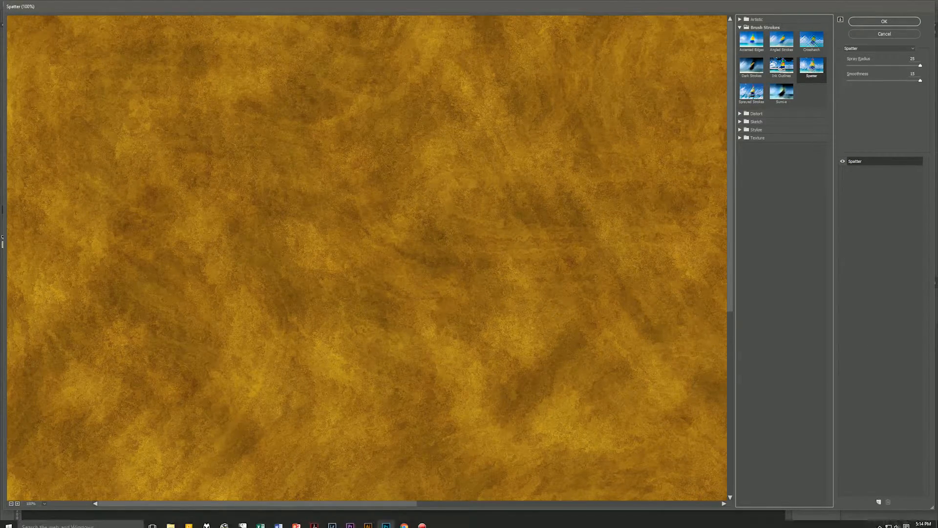
{"action": "left_click", "coordinate": [885, 22]}
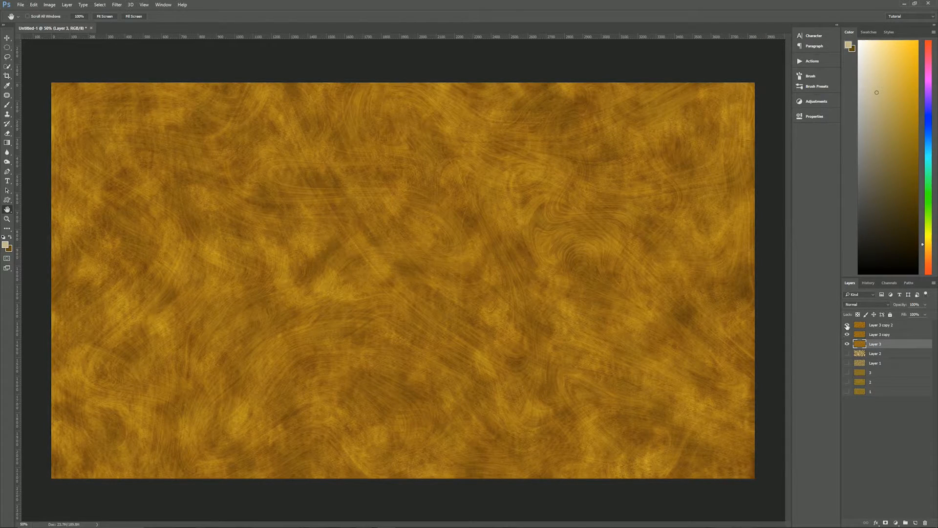
Step: Hide Layer 3 copy 2, make Layer 3 copy visible and active, and reopen the Filter Gallery
{"action": "left_click", "coordinate": [846, 325]}
{"action": "left_click", "coordinate": [847, 335]}
{"action": "left_click", "coordinate": [881, 334]}
{"action": "left_click", "coordinate": [847, 334]}
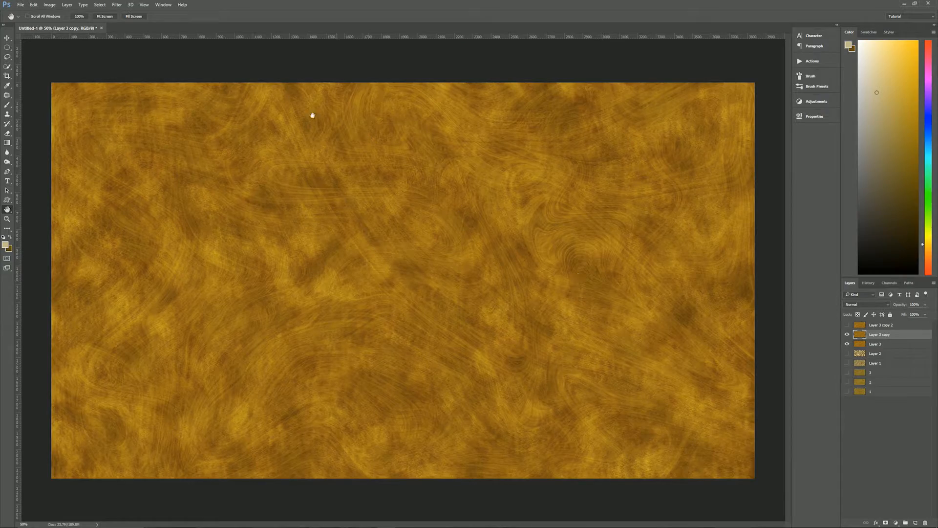
{"action": "left_click", "coordinate": [122, 6]}
{"action": "left_click", "coordinate": [130, 35]}
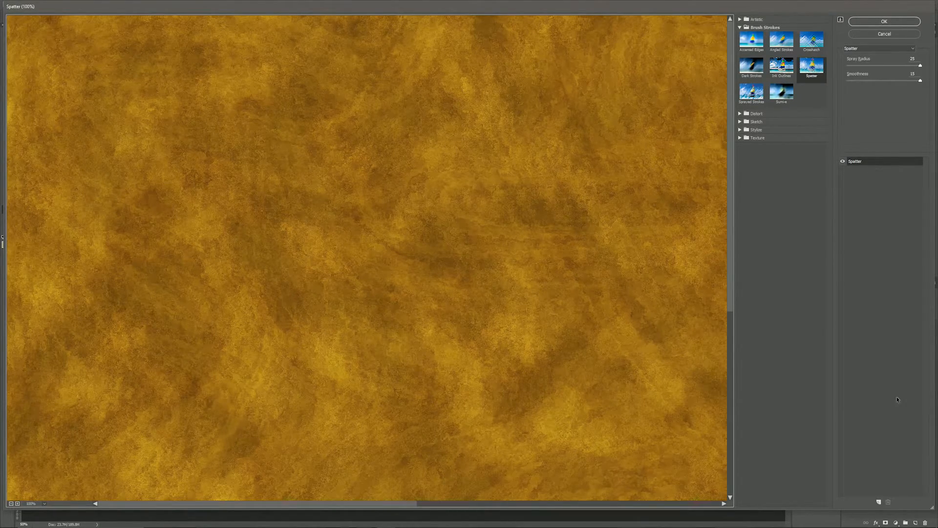
Step: Add a Palette Knife effect layer with Stroke Size 25 to the filter stack
{"action": "left_click", "coordinate": [878, 502]}
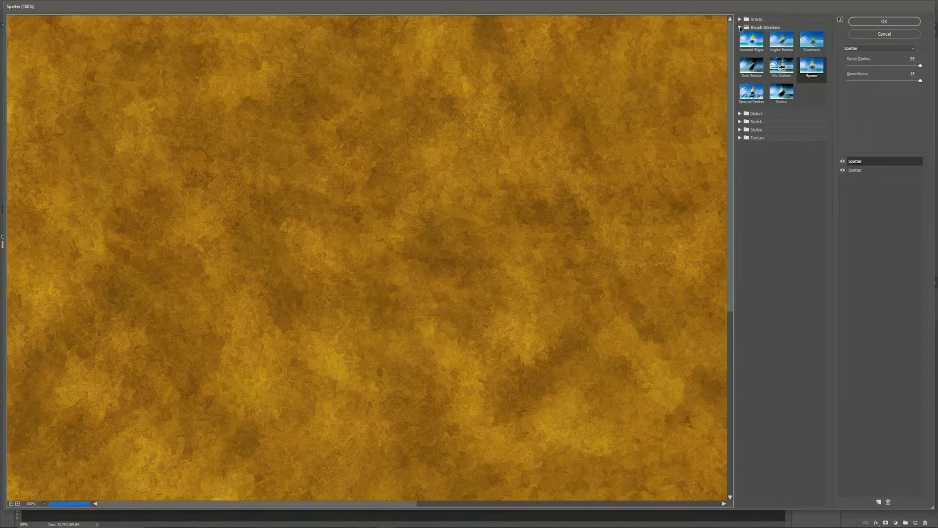
{"action": "left_click", "coordinate": [740, 27]}
{"action": "left_click", "coordinate": [739, 19]}
{"action": "left_click", "coordinate": [783, 84]}
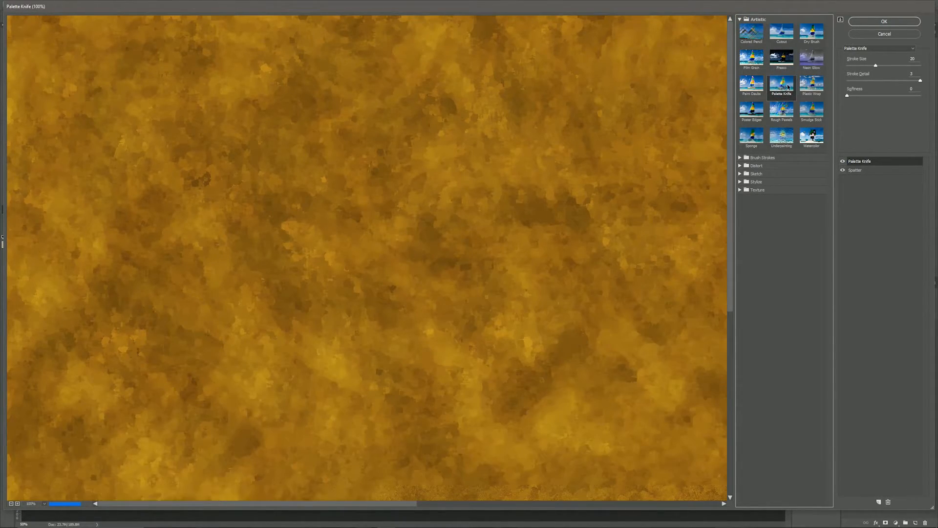
{"action": "double_click", "coordinate": [914, 58]}
{"action": "type", "text": "25"}
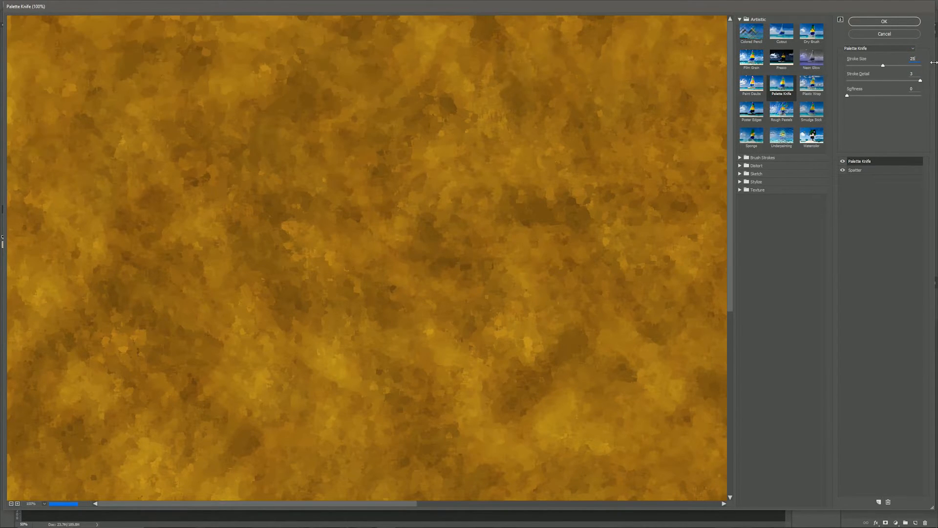
{"action": "left_click", "coordinate": [889, 162]}
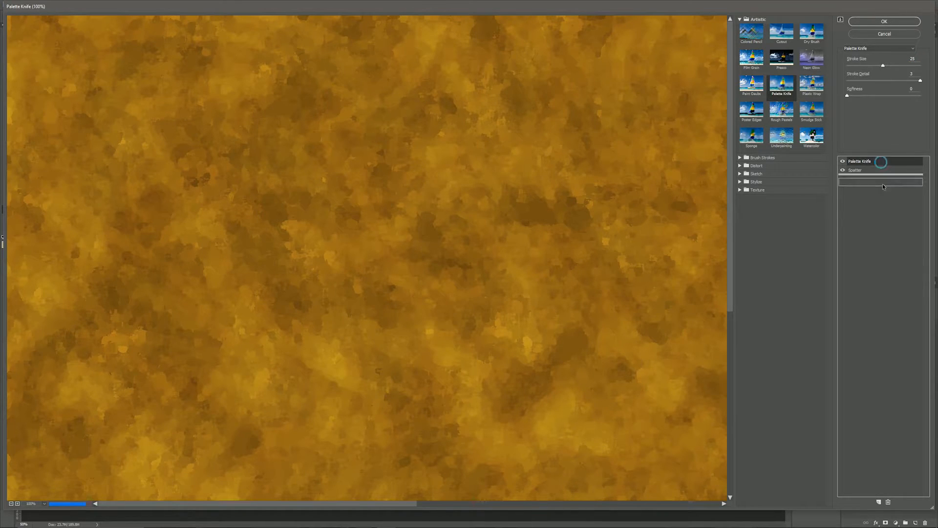
Step: Arrange the Palette Knife and Spatter effects in the stack and apply them to Layer 3 copy
{"action": "left_click_drag", "start_coordinate": [879, 162], "coordinate": [883, 178]}
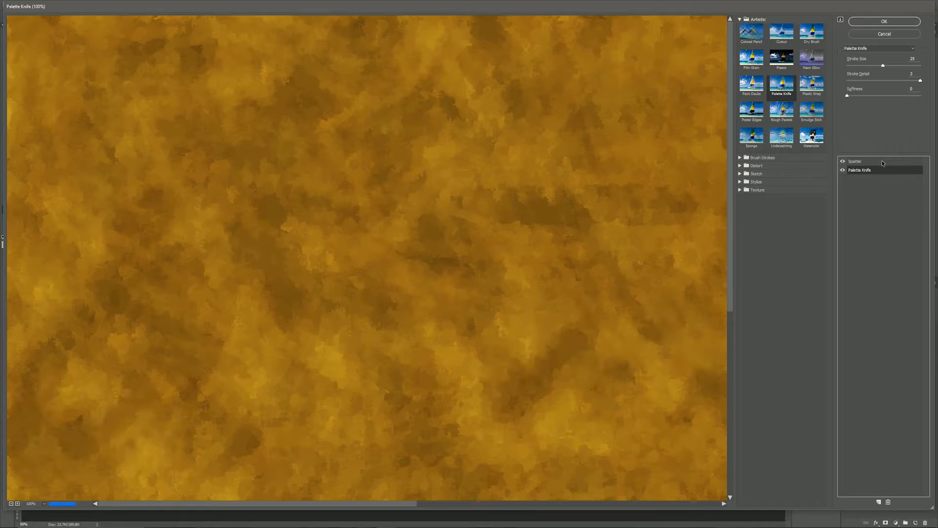
{"action": "mouse_move", "coordinate": [898, 161]}
{"action": "left_mouse_down"}
{"action": "mouse_move", "coordinate": [906, 166]}
{"action": "mouse_move", "coordinate": [897, 181]}
{"action": "left_mouse_up"}
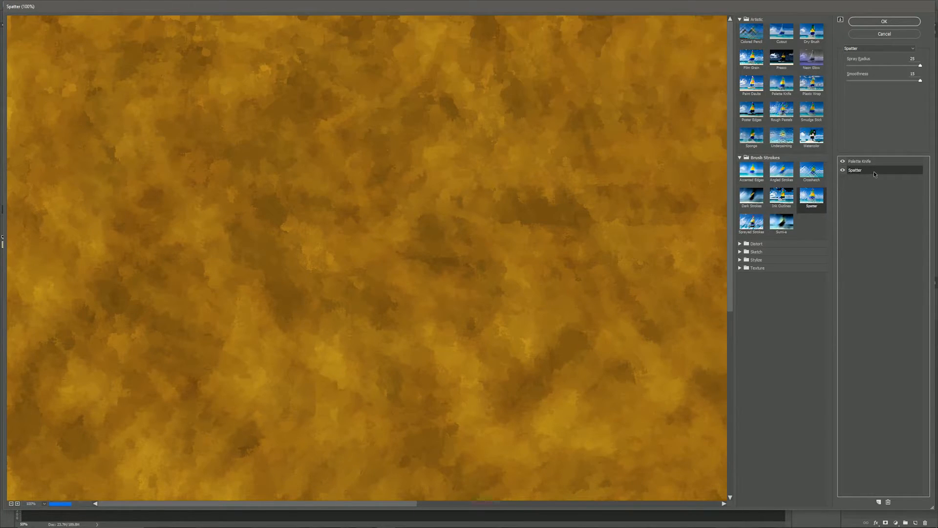
{"action": "left_click", "coordinate": [866, 162]}
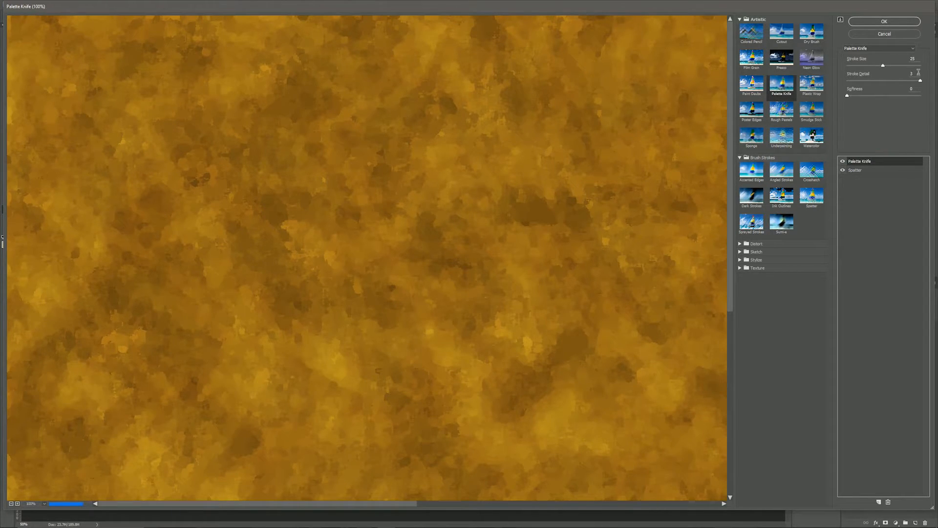
{"action": "left_click", "coordinate": [883, 170]}
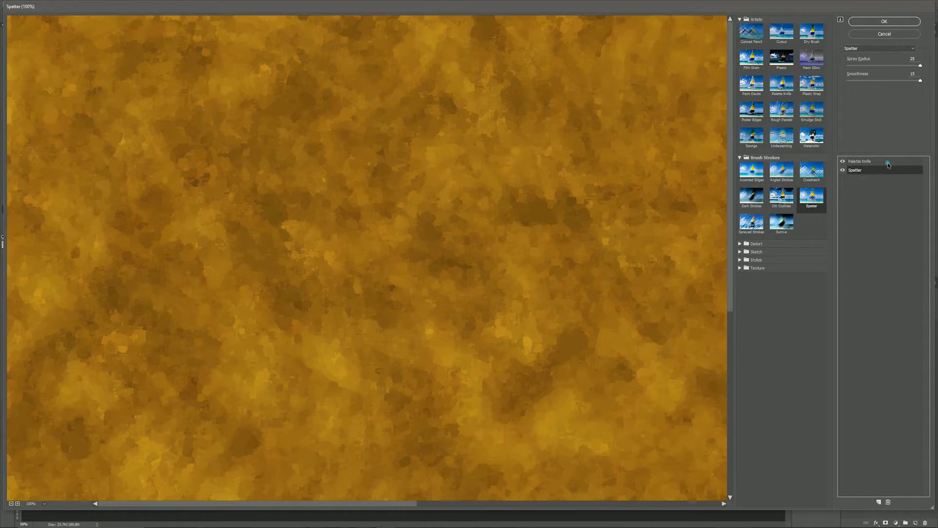
{"action": "left_click", "coordinate": [887, 163]}
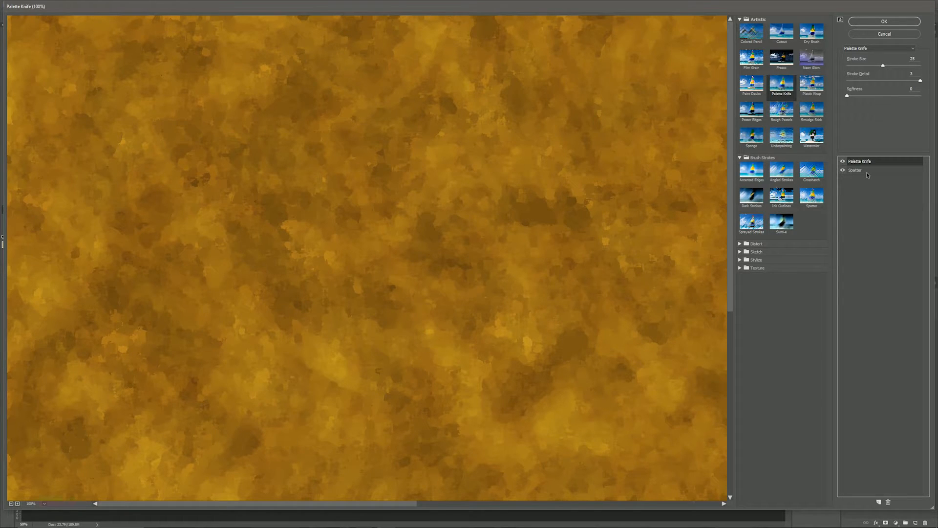
{"action": "left_click", "coordinate": [884, 22]}
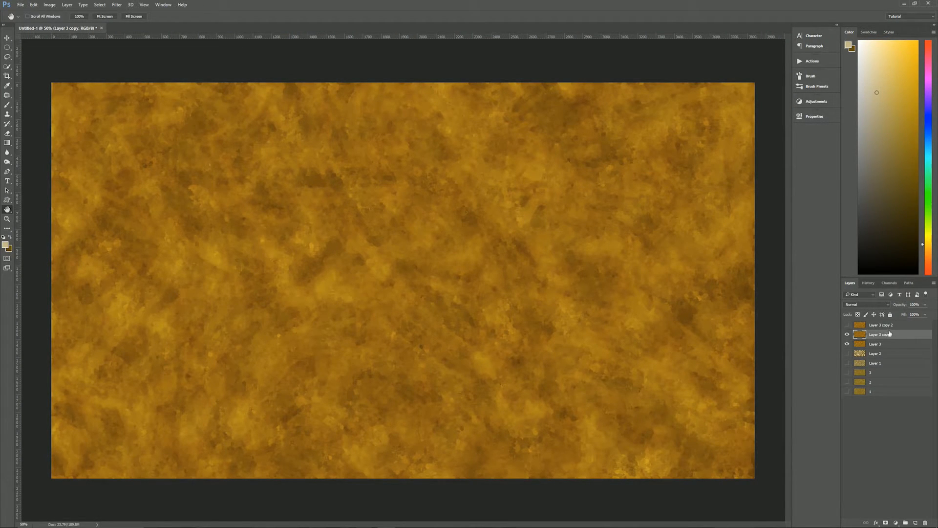
Step: Switch Layer 3 copy's blend mode to Darken and turn Layer 3 copy 2 back on
{"action": "left_click", "coordinate": [869, 304]}
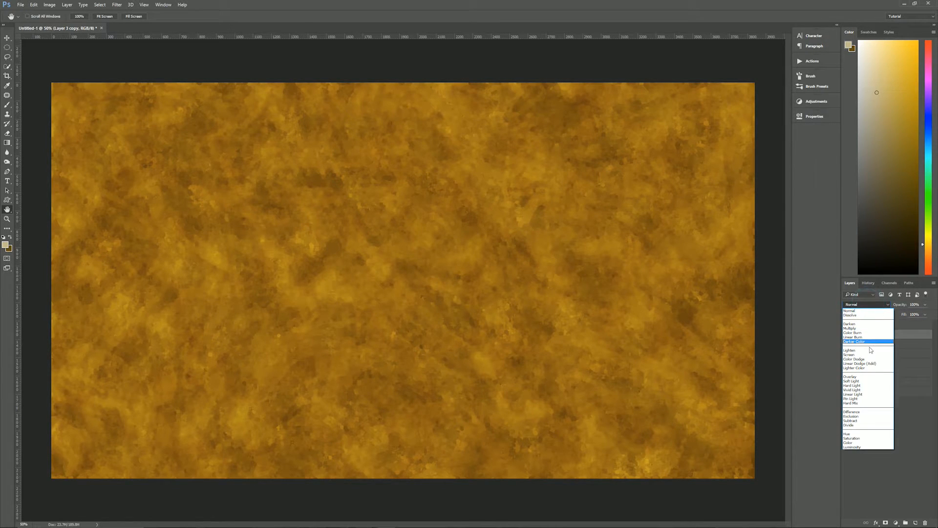
{"action": "left_click", "coordinate": [870, 324]}
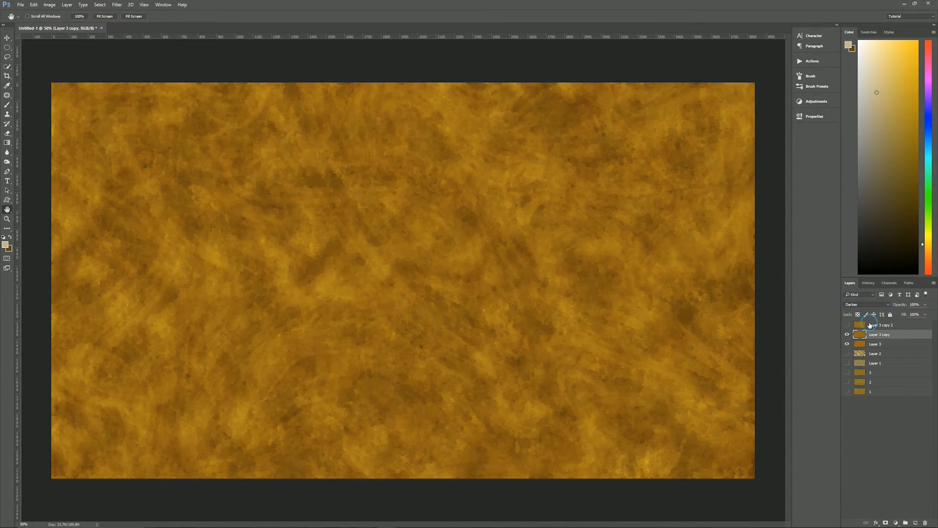
{"action": "left_click", "coordinate": [913, 304]}
{"action": "left_click", "coordinate": [904, 325]}
Step: Filter Layer 3 copy 2 with Texture > Craquelure (Crack Spacing 15), removing the leftover Spatter effect
{"action": "left_click", "coordinate": [846, 325]}
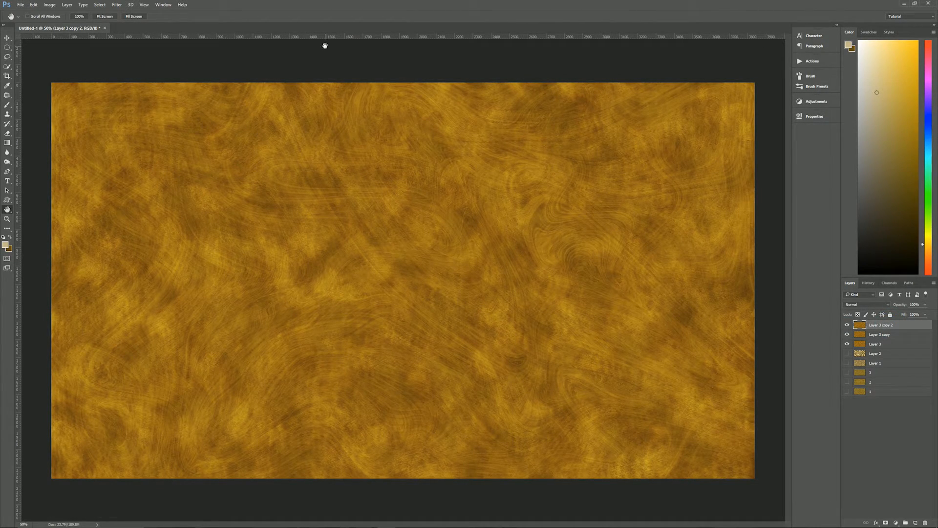
{"action": "left_click", "coordinate": [117, 4]}
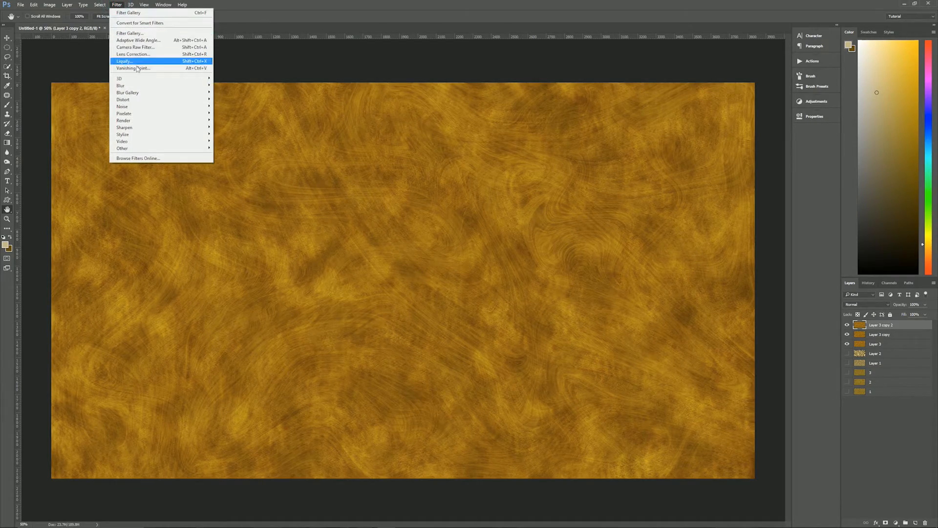
{"action": "left_click", "coordinate": [129, 33]}
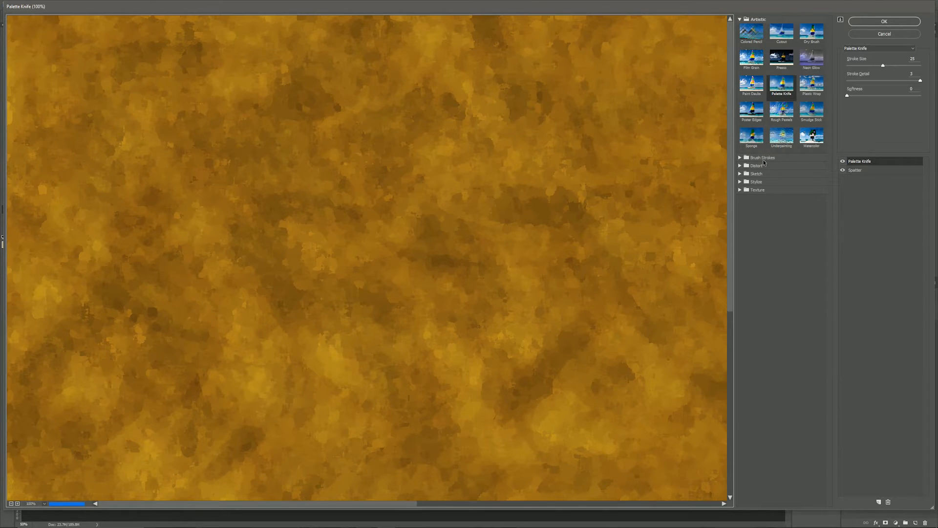
{"action": "left_click", "coordinate": [739, 191]}
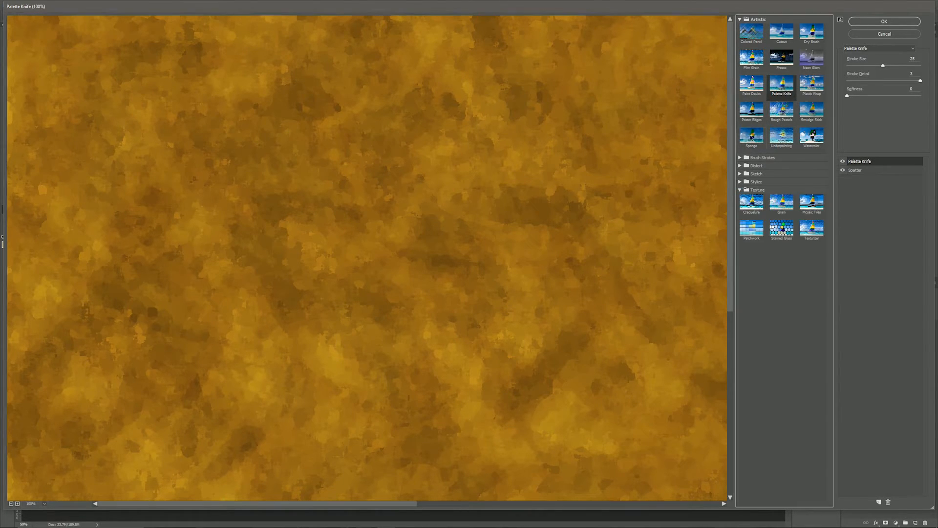
{"action": "left_click", "coordinate": [739, 19]}
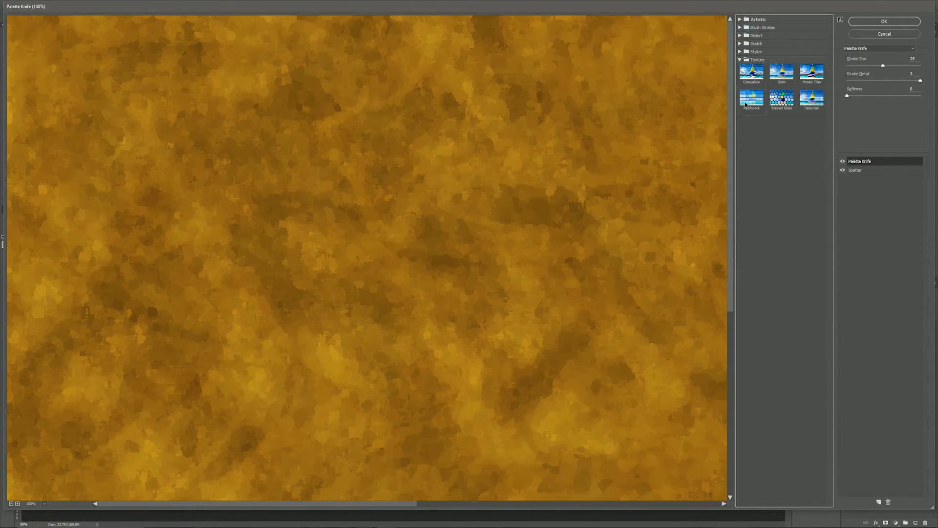
{"action": "left_click", "coordinate": [753, 72]}
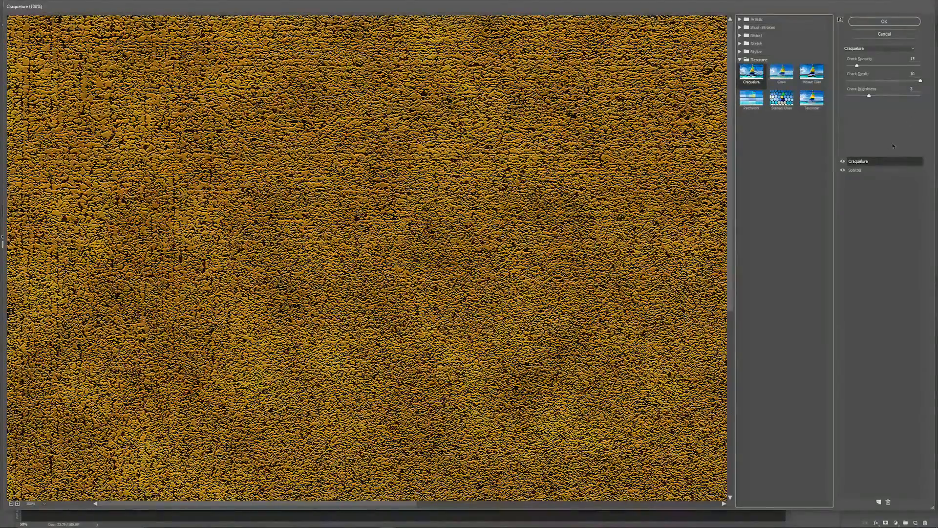
{"action": "left_click", "coordinate": [863, 171]}
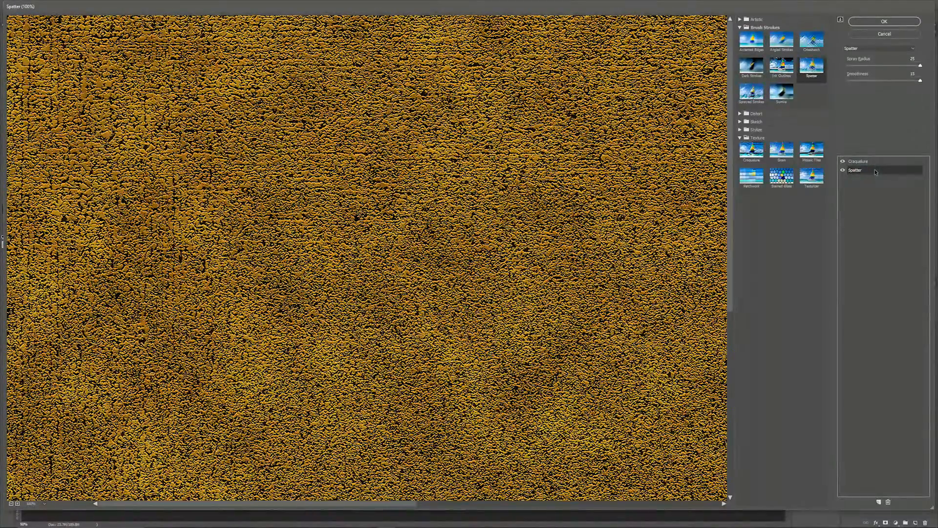
{"action": "left_click", "coordinate": [888, 502]}
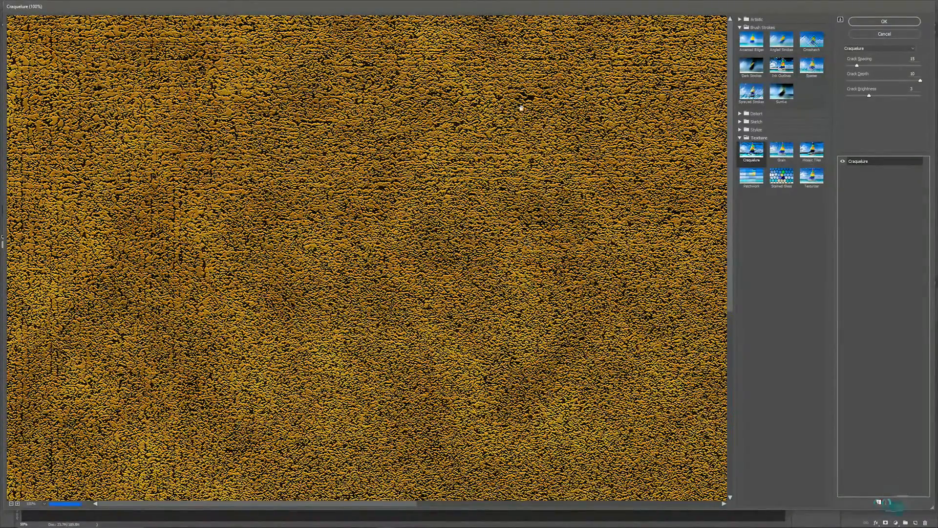
{"action": "left_click", "coordinate": [883, 21]}
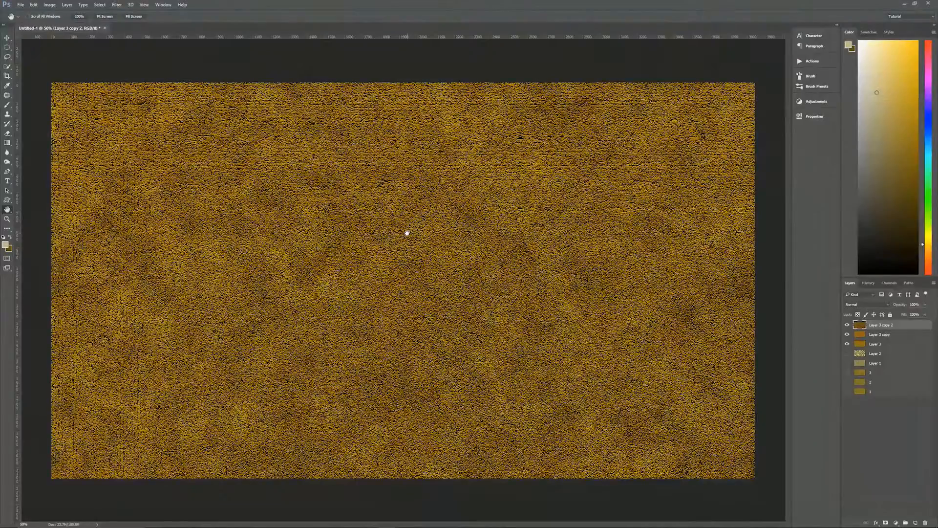
Step: Set Layer 3 copy 2 to Overlay at 15% opacity and inspect the texture at 100% zoom
{"action": "left_click", "coordinate": [874, 305]}
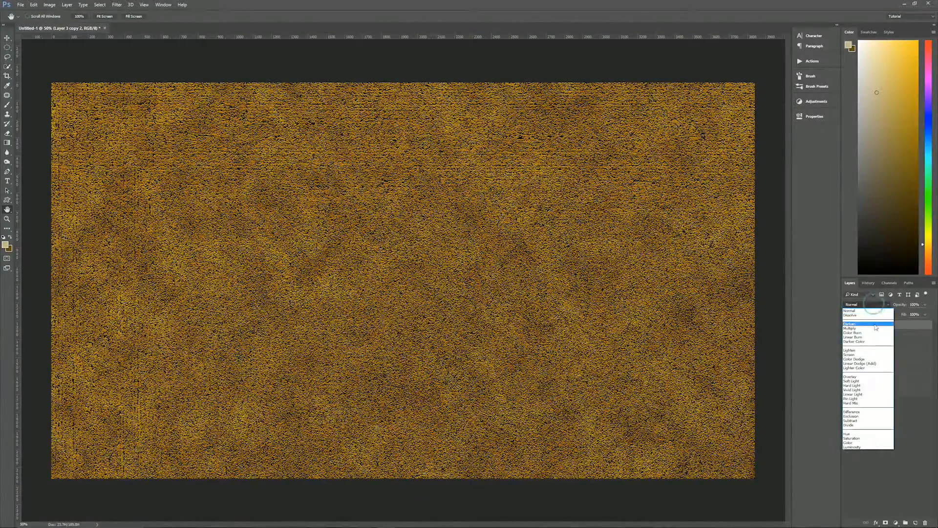
{"action": "left_click", "coordinate": [862, 376]}
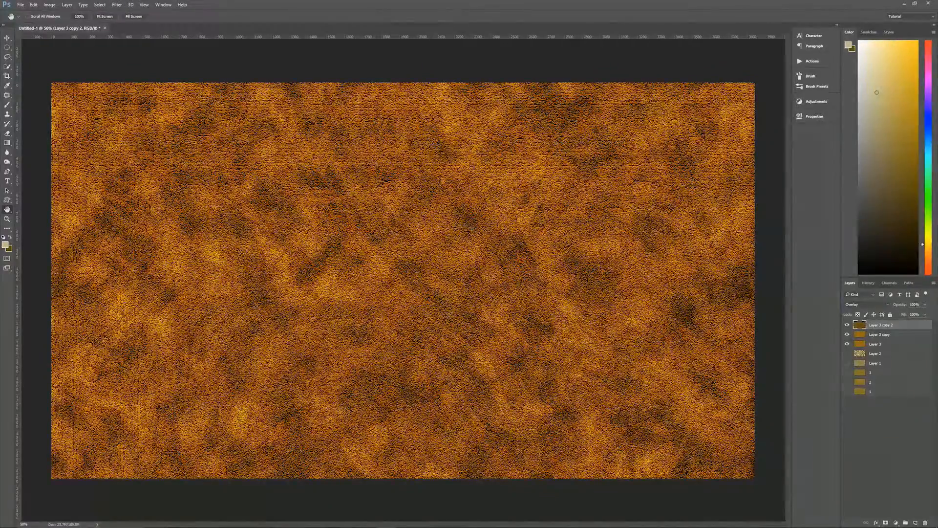
{"action": "left_click", "coordinate": [913, 304]}
{"action": "type", "text": "15"}
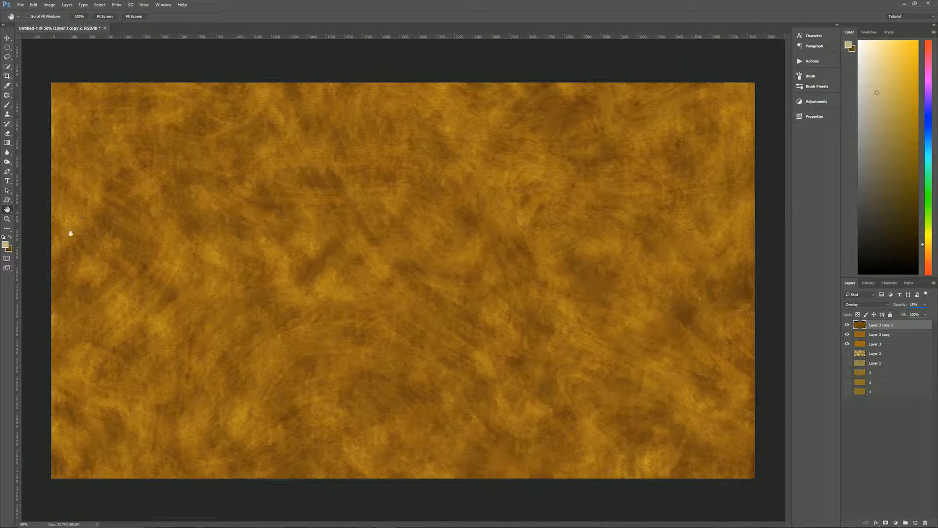
{"action": "double_click", "coordinate": [7, 219]}
{"action": "left_click_drag", "start_coordinate": [296, 146], "coordinate": [469, 362]}
{"action": "key", "text": "ctrl+0"}
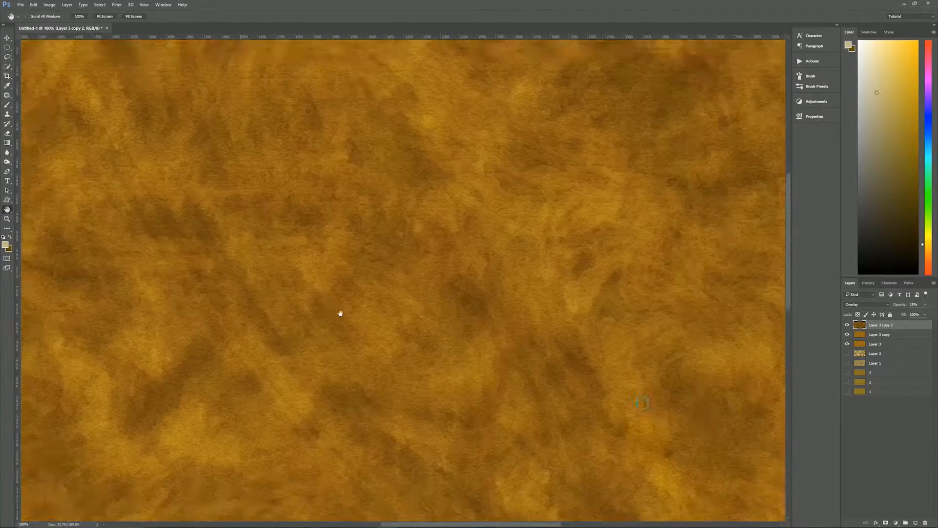